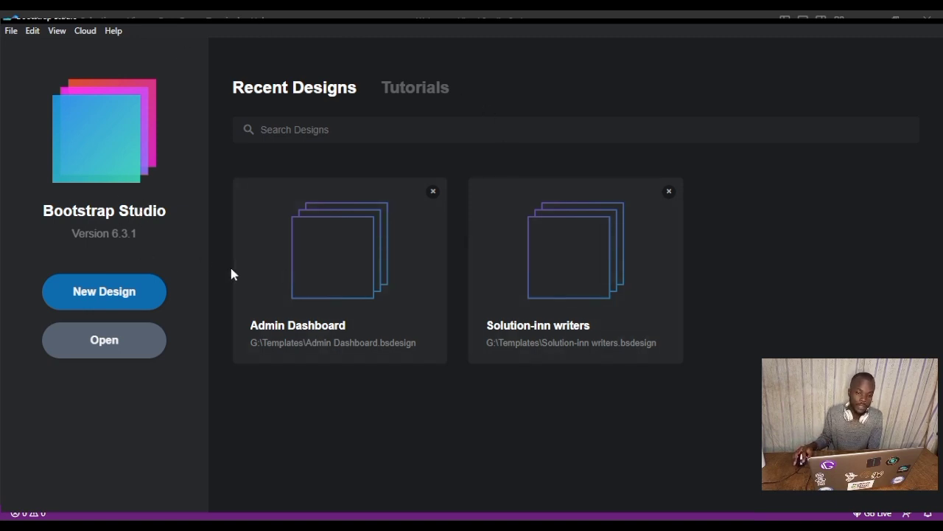
Step: Start a new design, browse the templates offered for Bootstrap 4.6 and 3.4, and choose Bootstrap 5.2 as its version
left_click(110, 290)
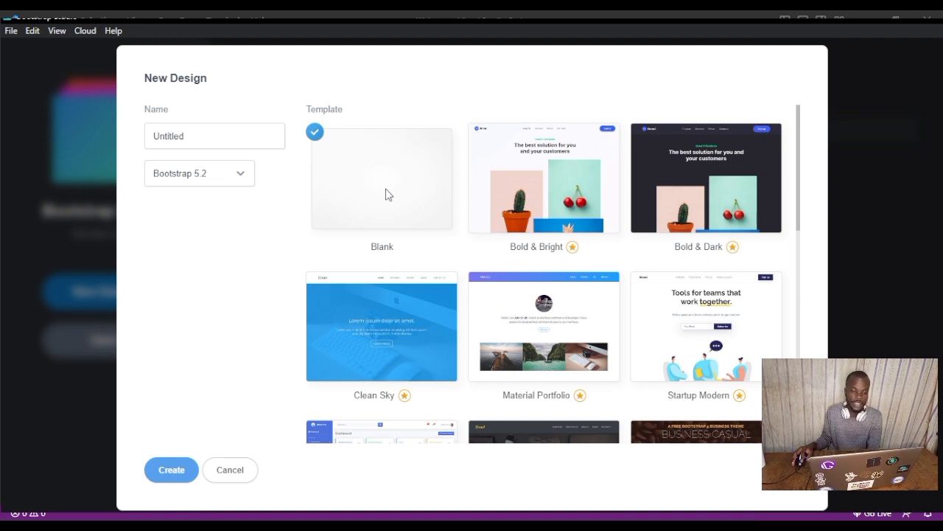
left_click(242, 173)
left_click(216, 202)
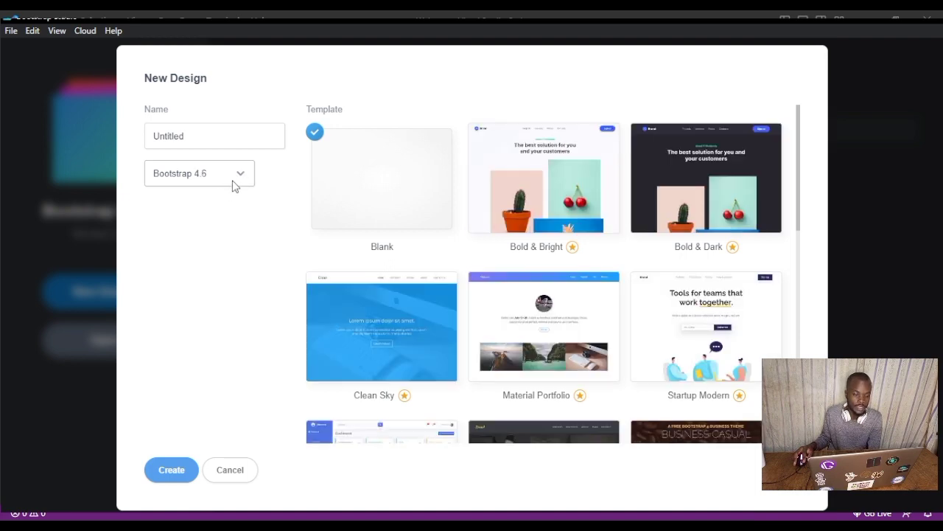
left_click(236, 183)
left_click(208, 217)
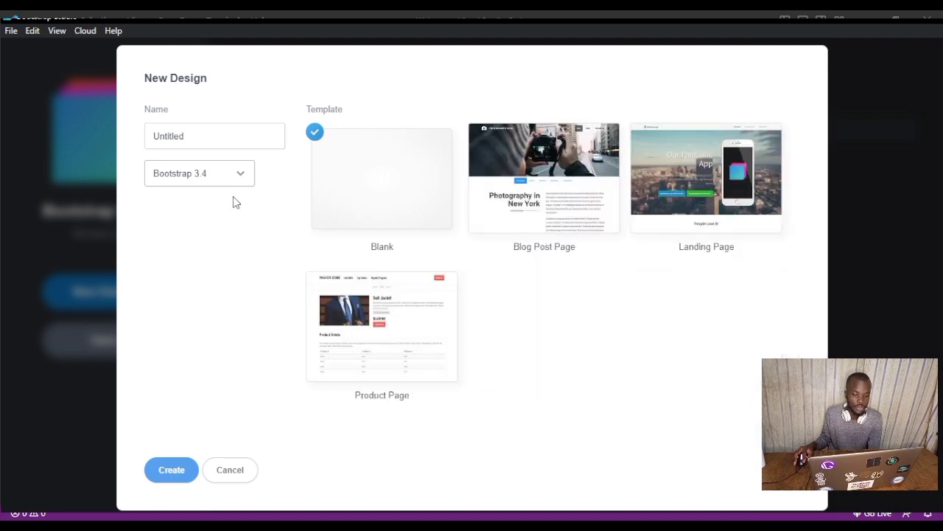
left_click(243, 173)
left_click(221, 190)
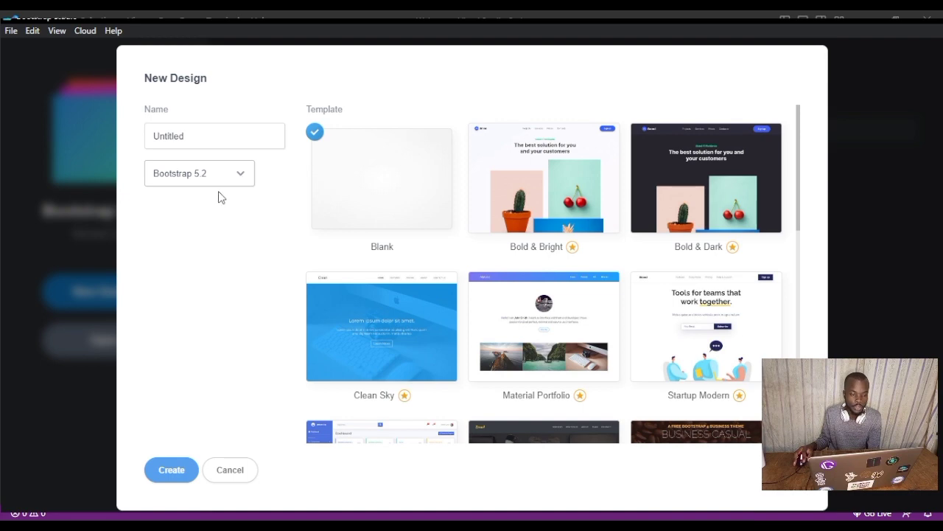
Step: Name the new design "Admin Dashboard"
left_click(214, 140)
key("BackSpace")
key("BackSpace")
key("BackSpace")
key("BackSpace")
key("BackSpace")
key("BackSpace")
key("BackSpace")
key("BackSpace")
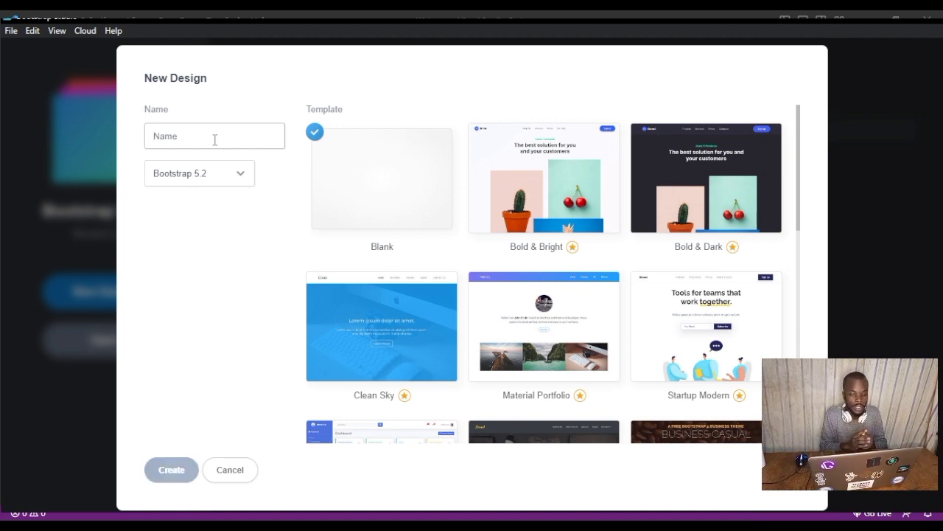
type("A")
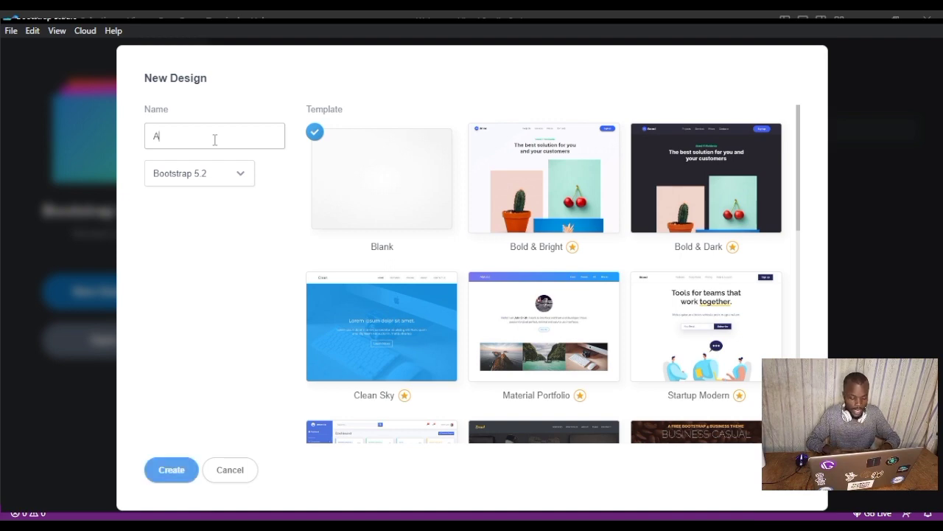
type("dmin Dashbo")
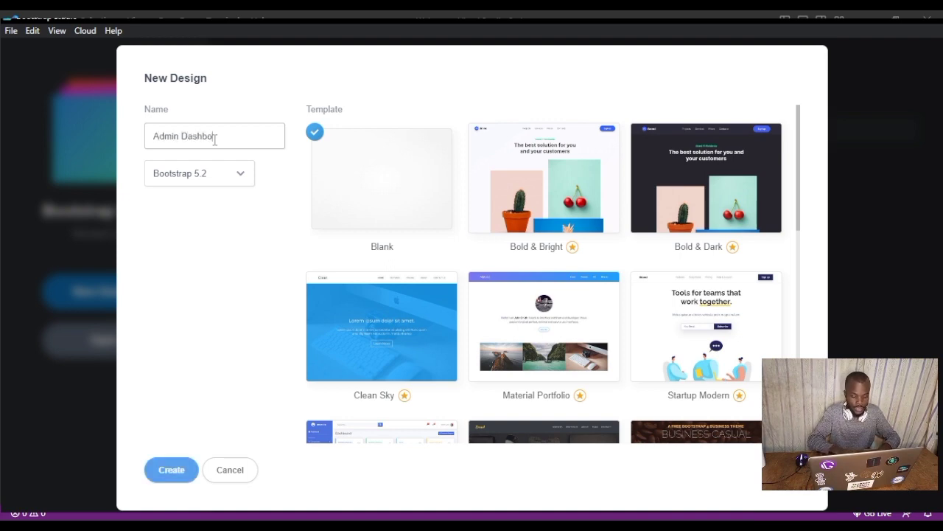
type("ard")
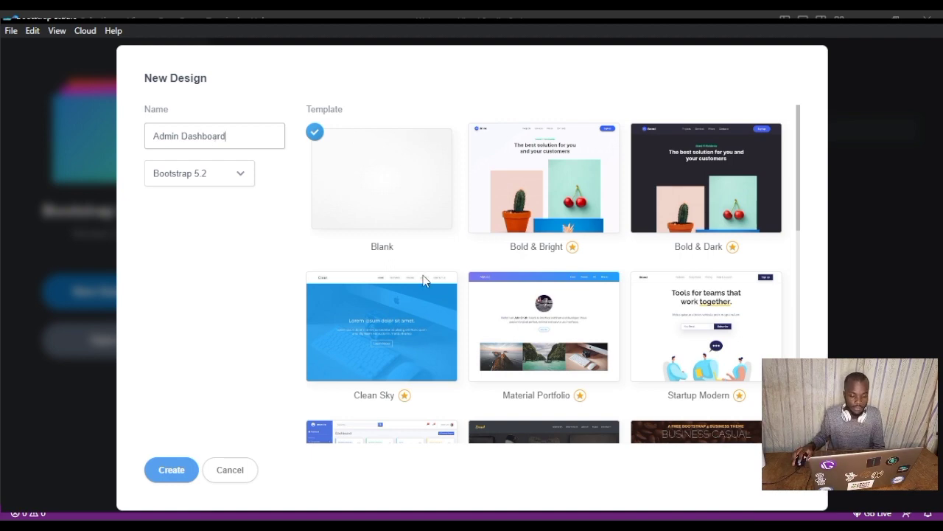
Step: Choose the SB Admin template for the new design and create the design
scroll(424, 280, "down", 5)
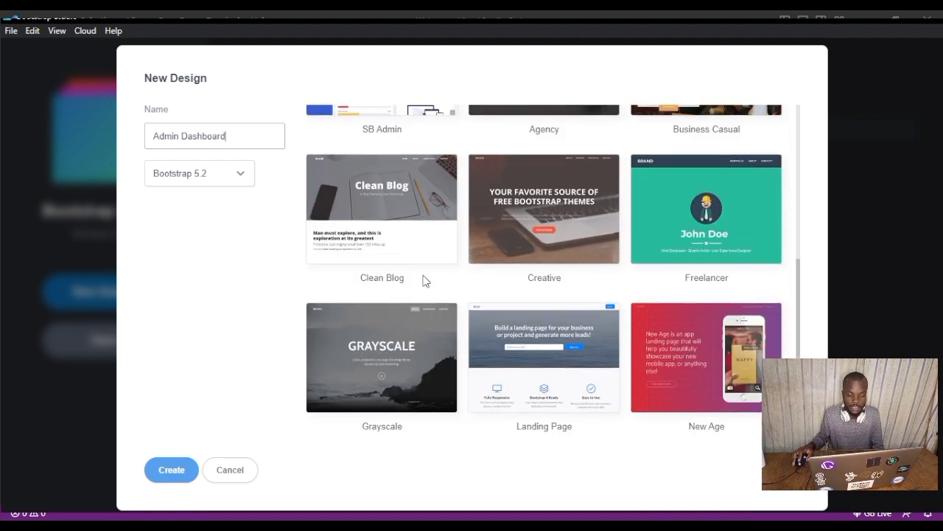
scroll(423, 280, "up", 1)
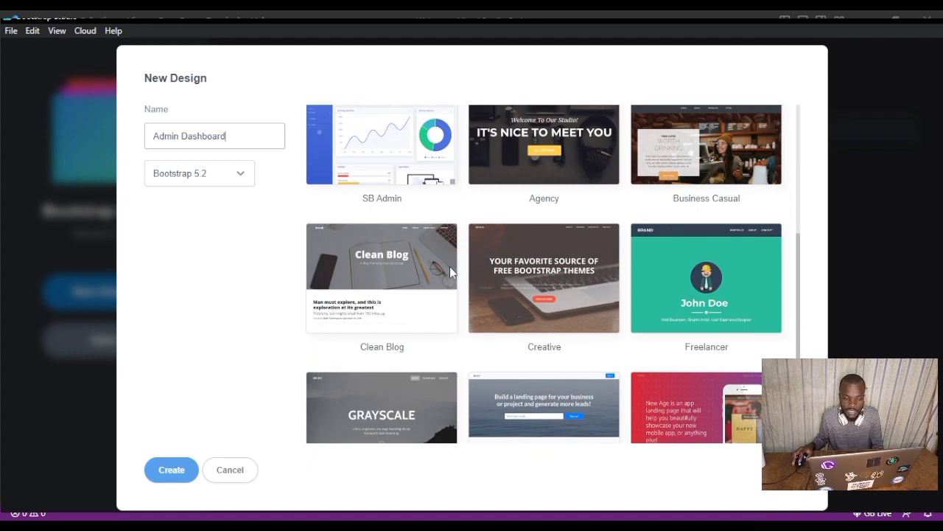
scroll(525, 238, "down", 1)
scroll(525, 237, "up", 2)
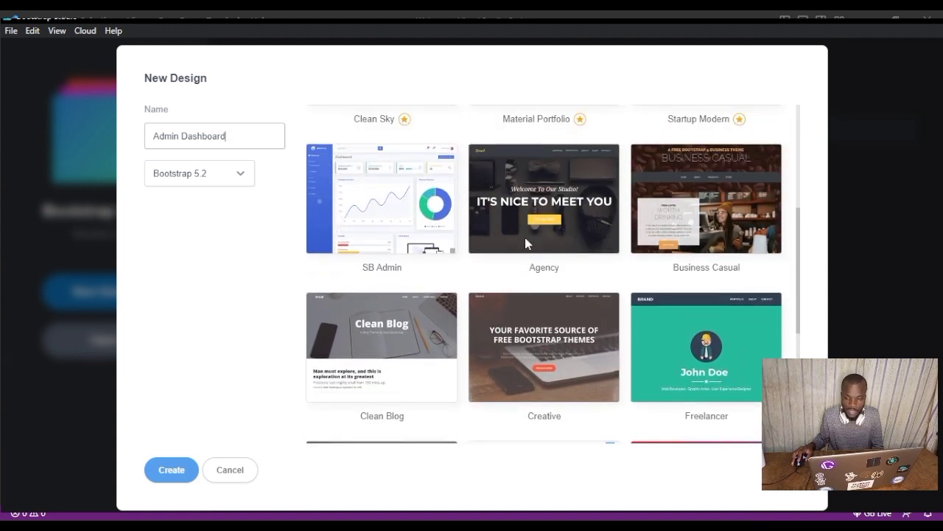
scroll(525, 238, "up", 1)
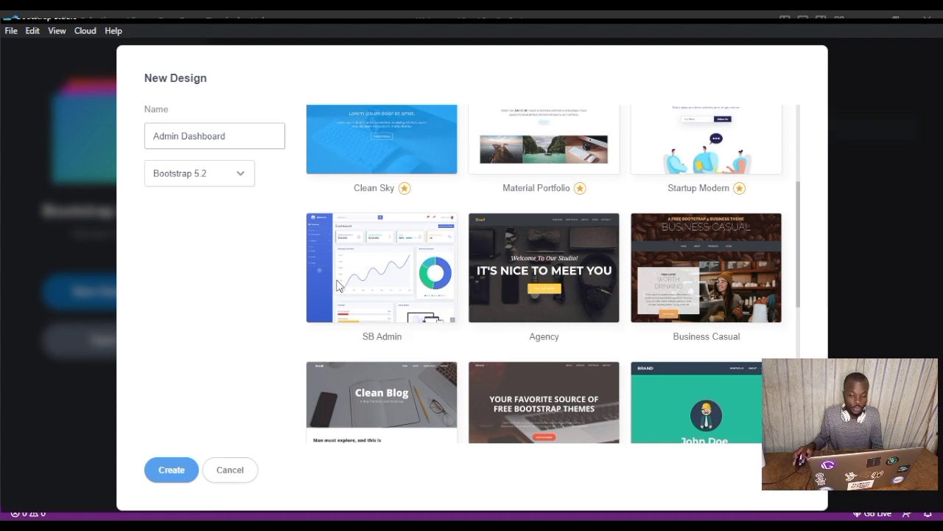
left_click(377, 272)
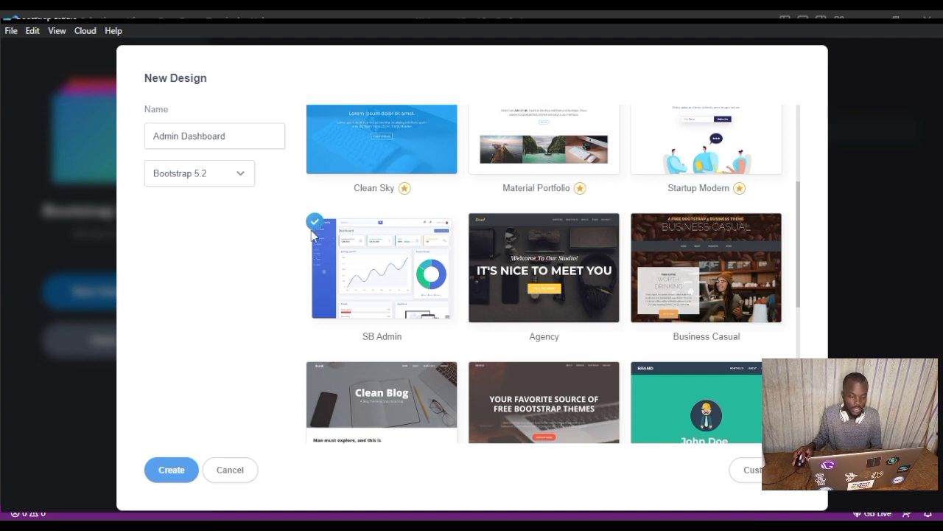
left_click(171, 470)
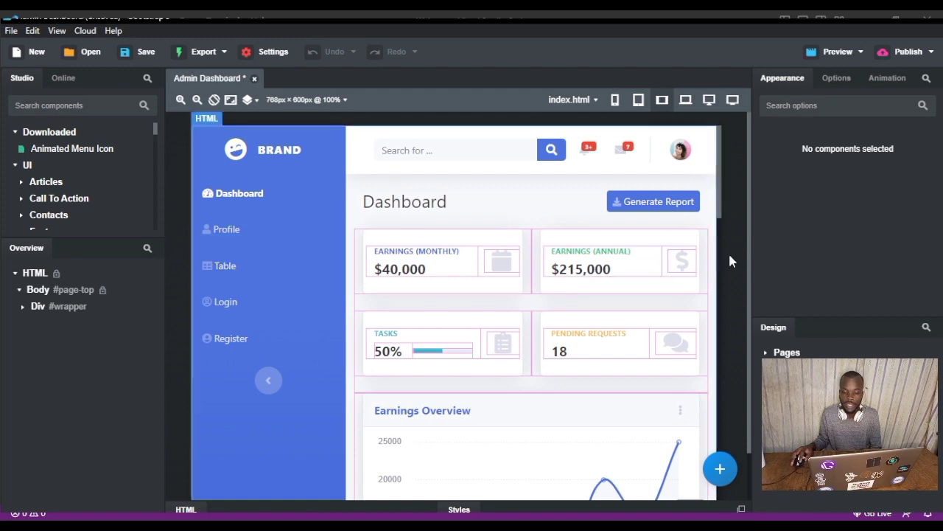
Step: Collapse the panel area holding Appearance, Options and Design to give the page canvas more width
left_click_drag(755, 260, 794, 261)
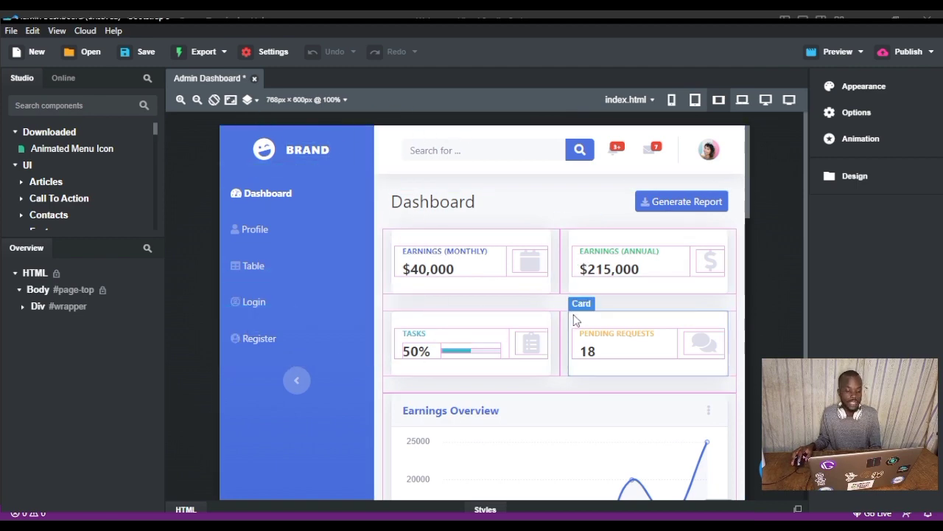
scroll(574, 317, "down", 2)
scroll(574, 317, "up", 2)
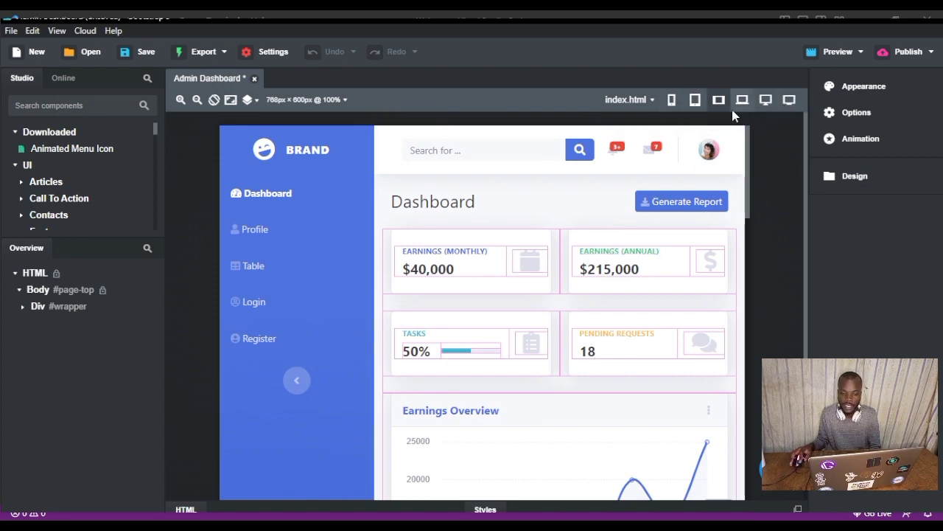
Step: Preview the dashboard page at the device widths from 360px to 1400px, ending on the 768px view
left_click(673, 101)
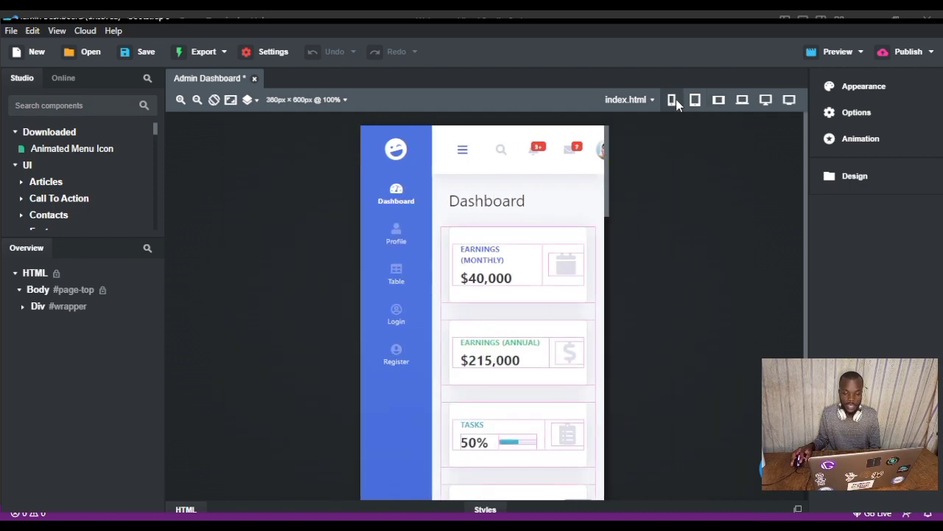
left_click(695, 101)
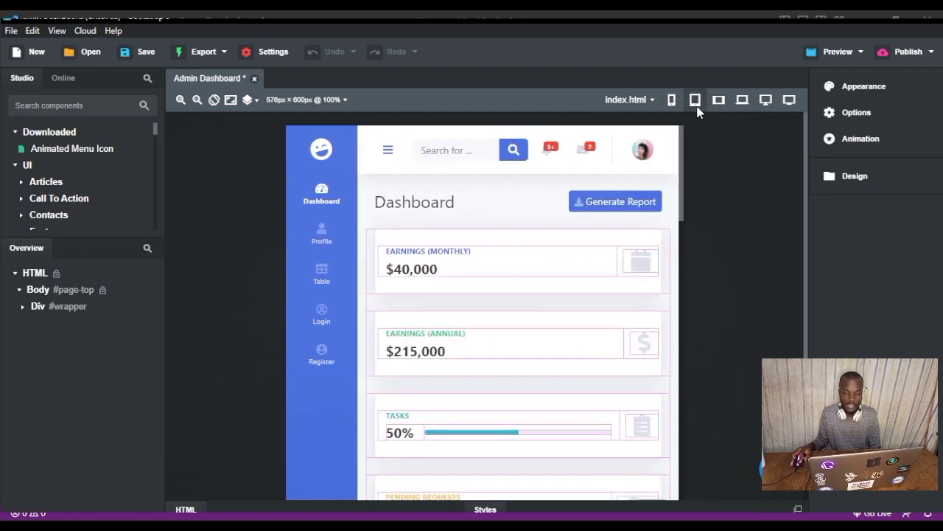
left_click(719, 101)
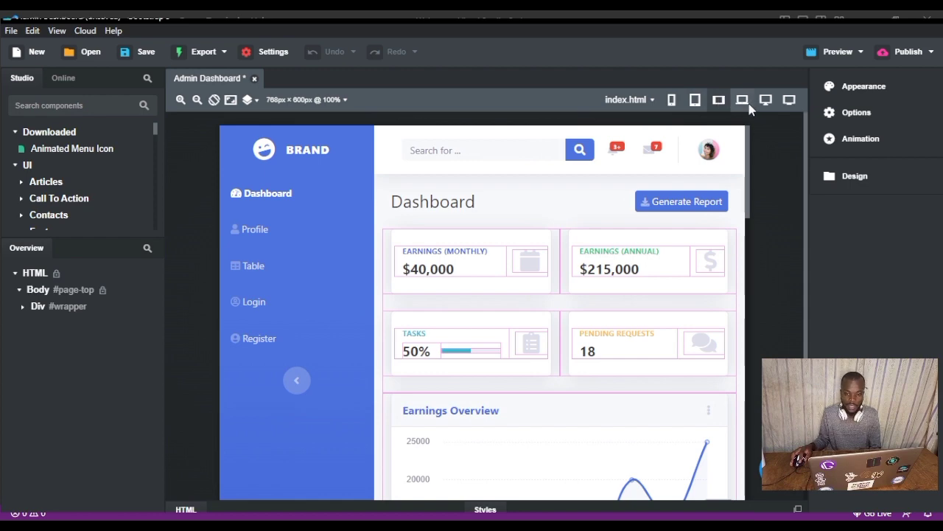
left_click(749, 107)
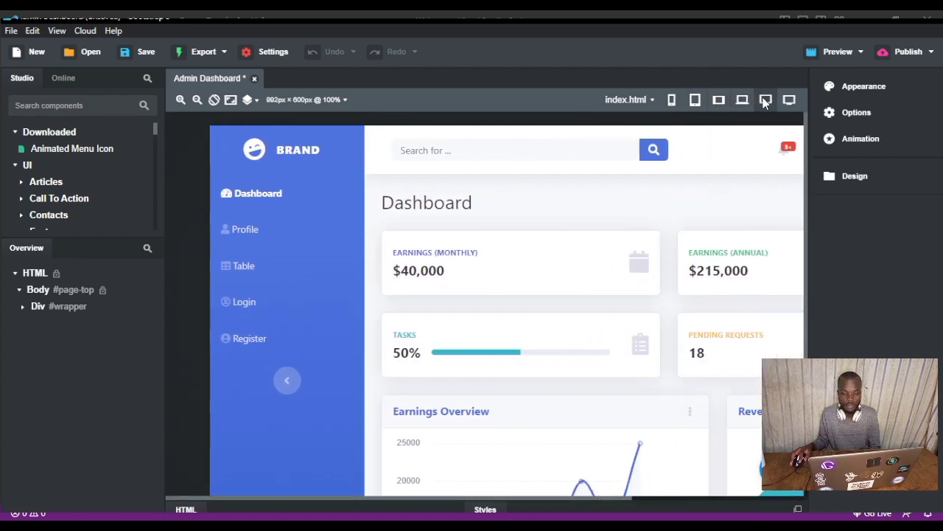
left_click(765, 101)
left_click(791, 99)
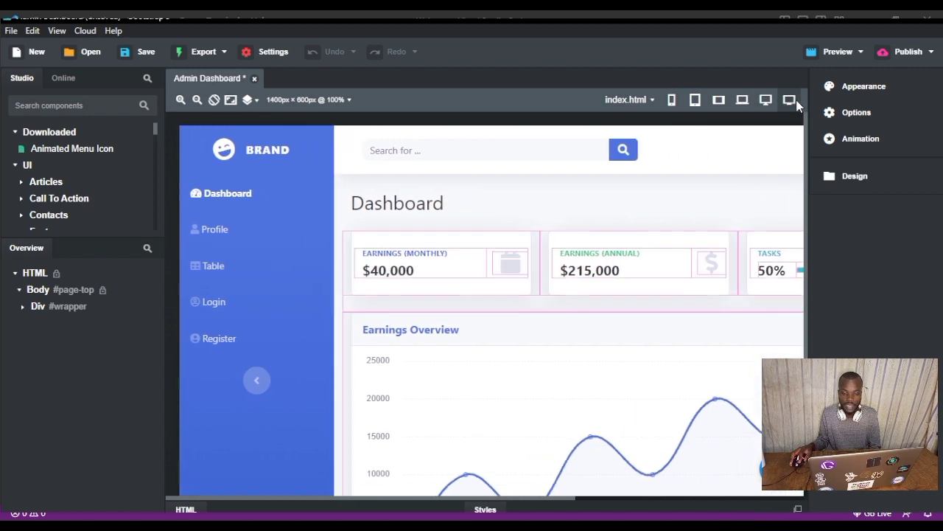
left_click(672, 101)
left_click(695, 101)
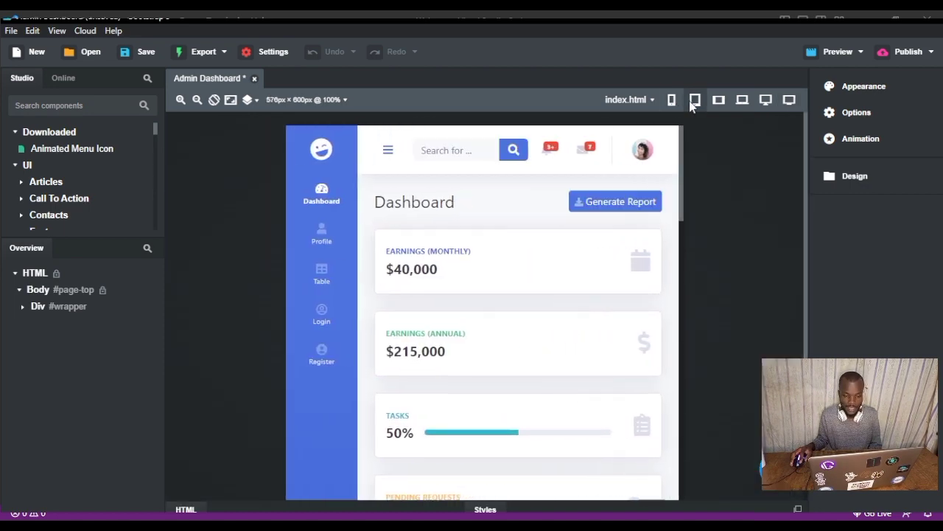
left_click(718, 102)
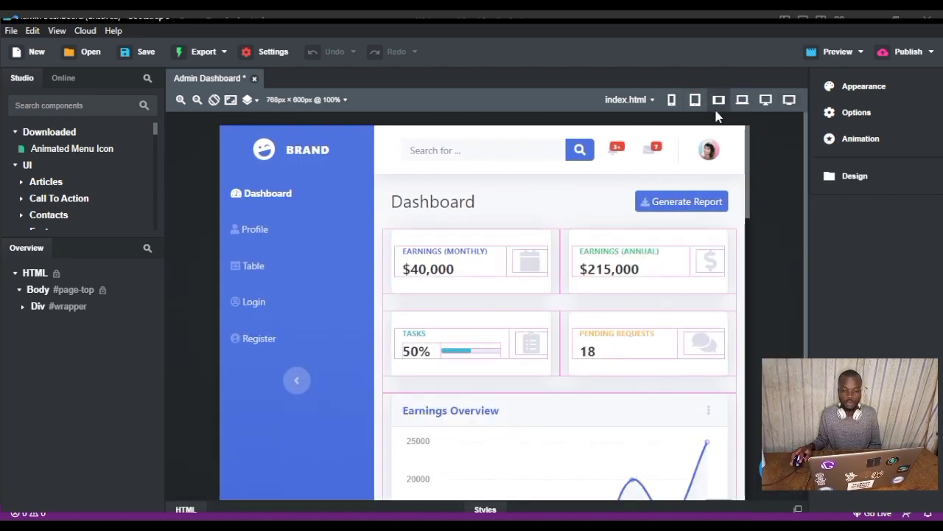
Step: Select the sidebar's navbar brand and search the component library for "navbar"
left_click(317, 167)
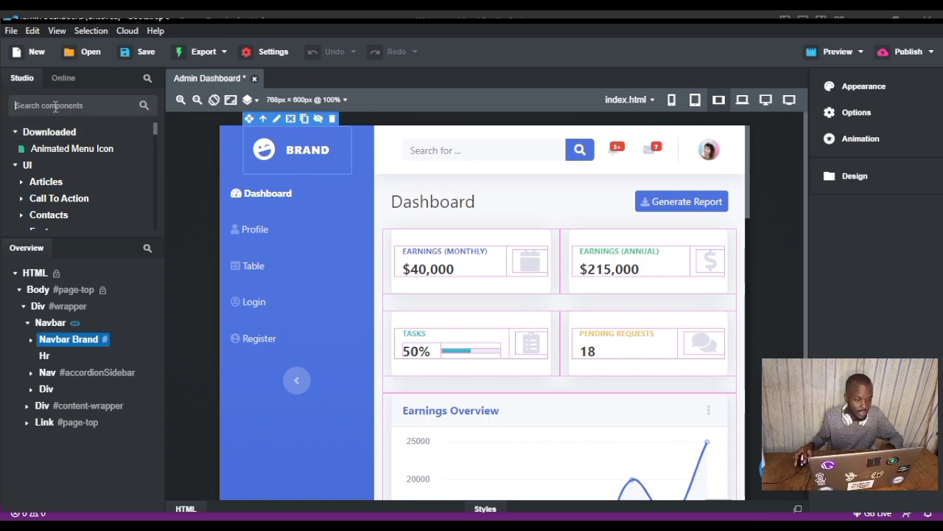
type("navbar")
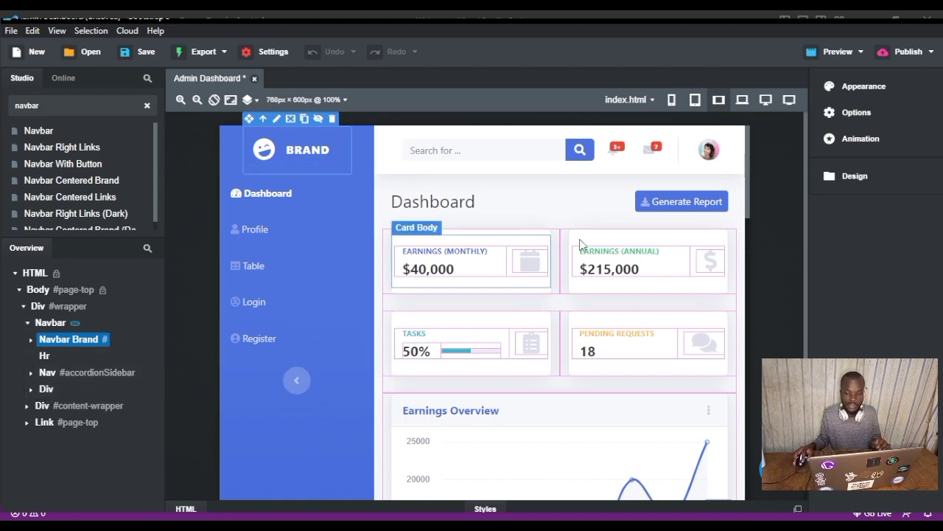
left_click(15, 274)
left_click(16, 274)
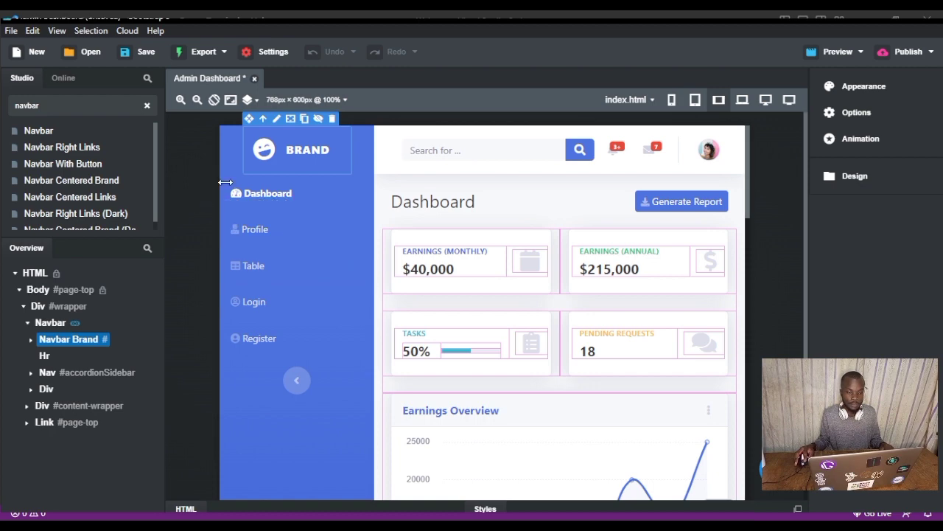
Step: Replace the BRAND text in the sidebar's navbar brand with "OSEGO.INC"
left_click(306, 151)
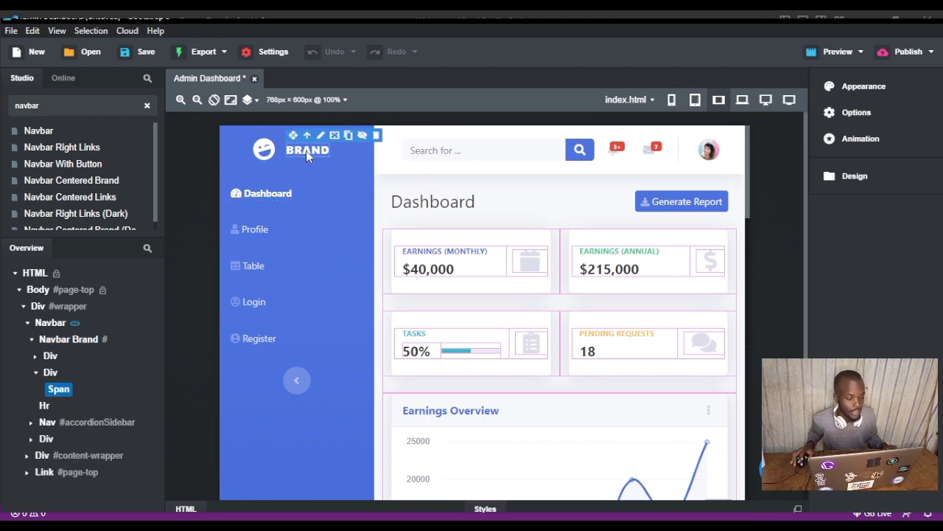
left_click(282, 164)
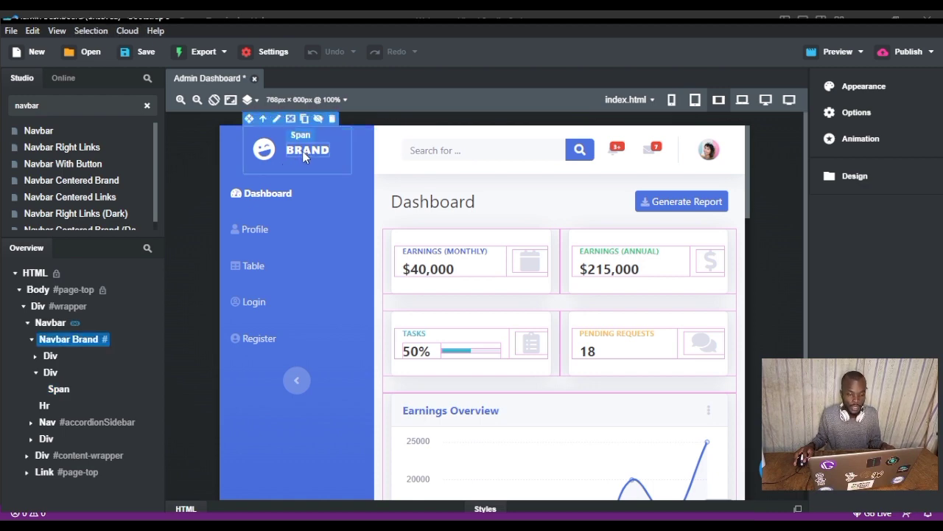
left_click(303, 152)
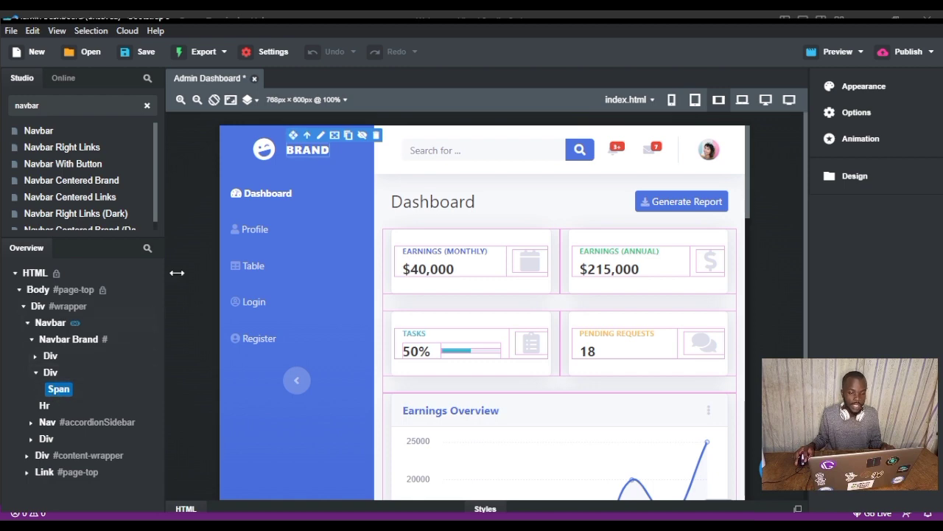
left_click(321, 137)
key("BackSpace")
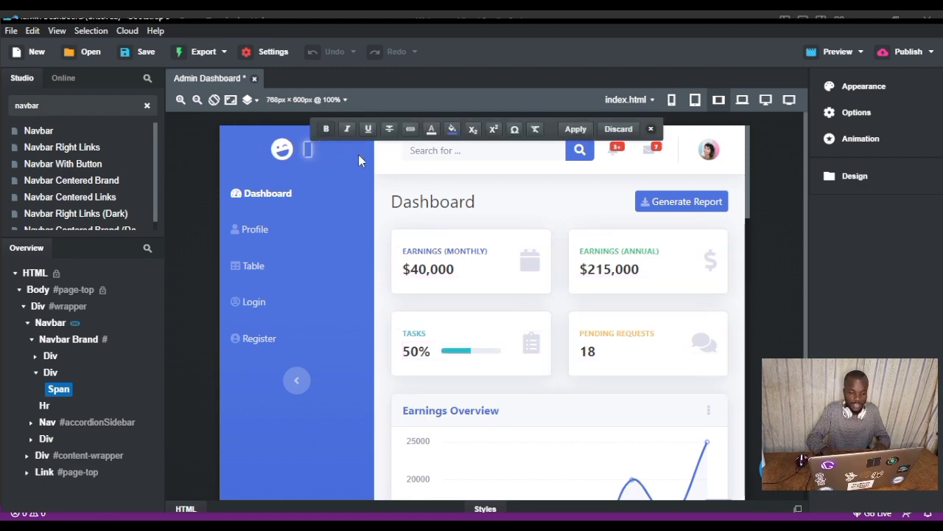
type("OS")
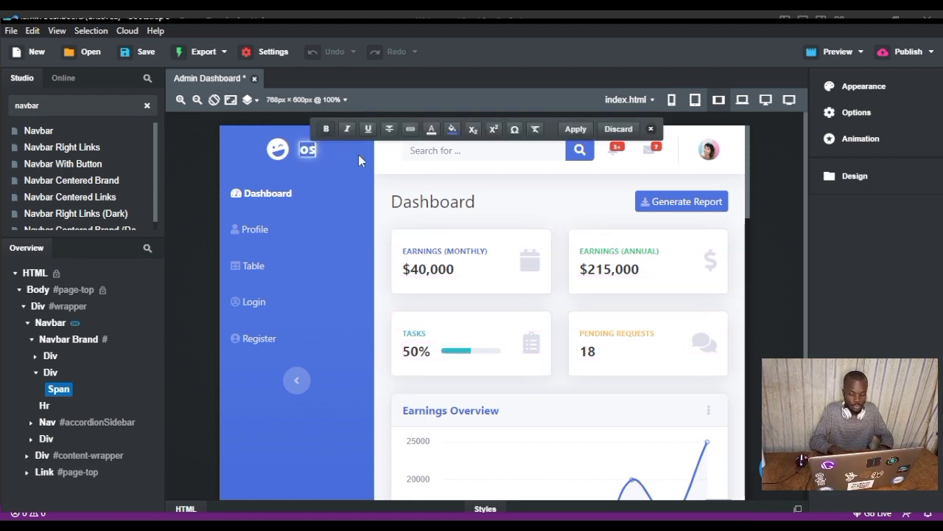
type("EGO.")
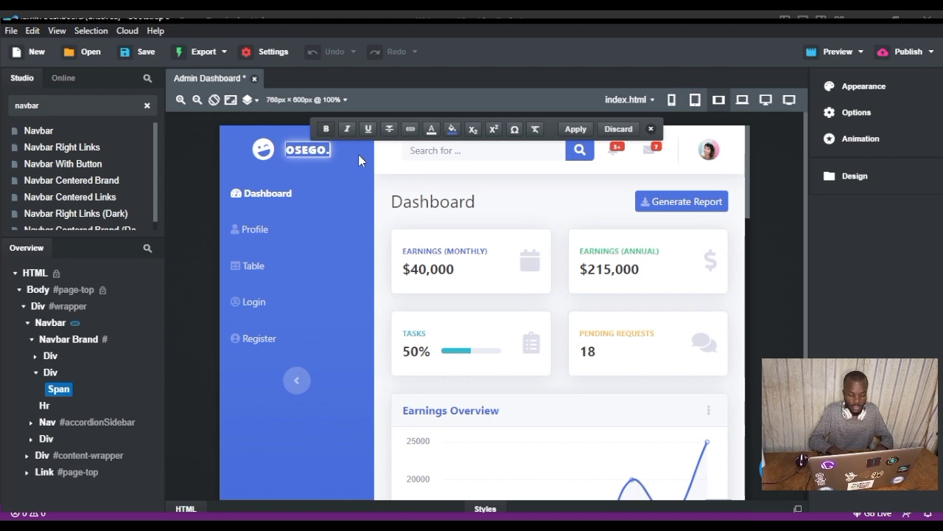
type("INC")
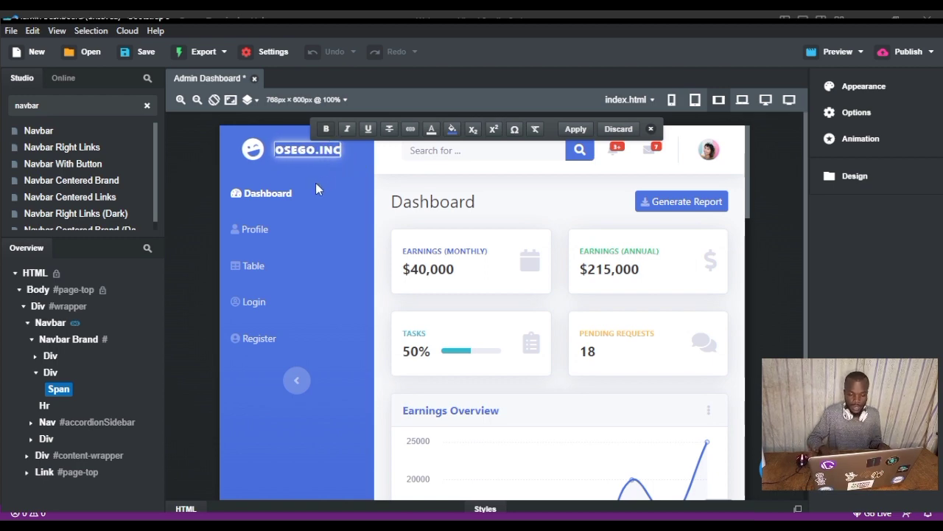
key("Return")
Step: Inspect the Profile and Dashboard links in the sidebar navigation by selecting each of them
left_click(326, 215)
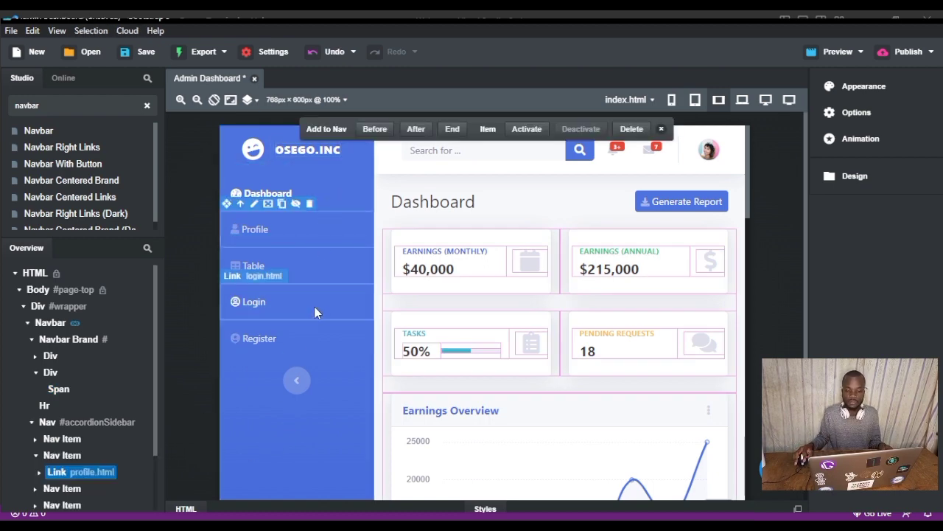
left_click(337, 194)
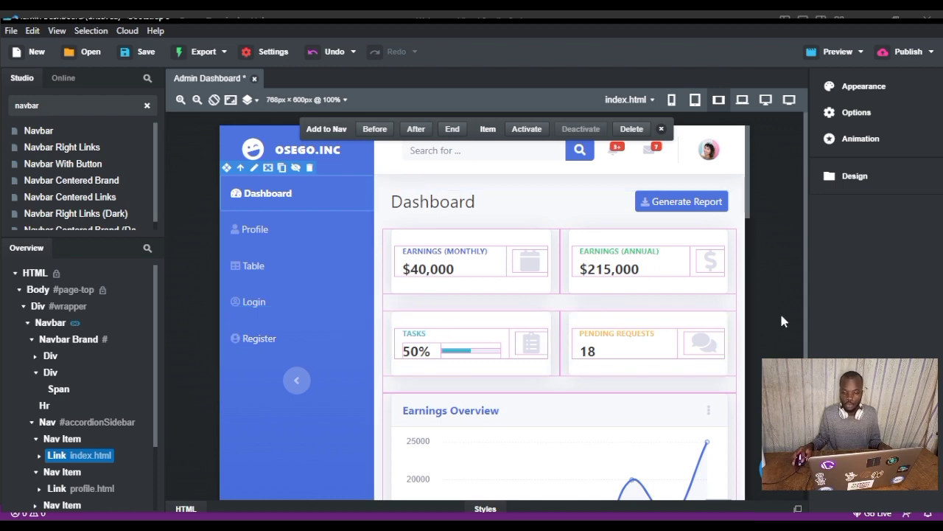
Step: Show the appearance and design panes, expand the project's page list and open table.html
left_click_drag(808, 306, 731, 330)
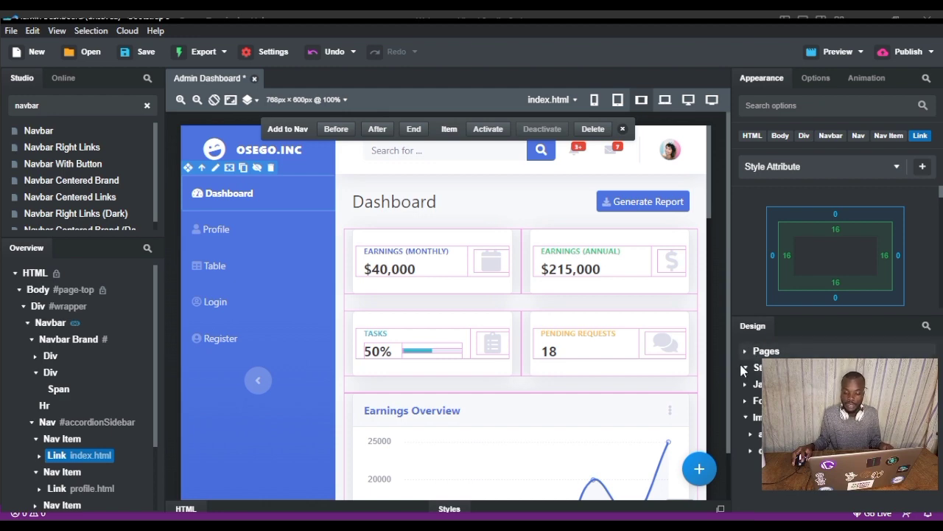
left_click(745, 352)
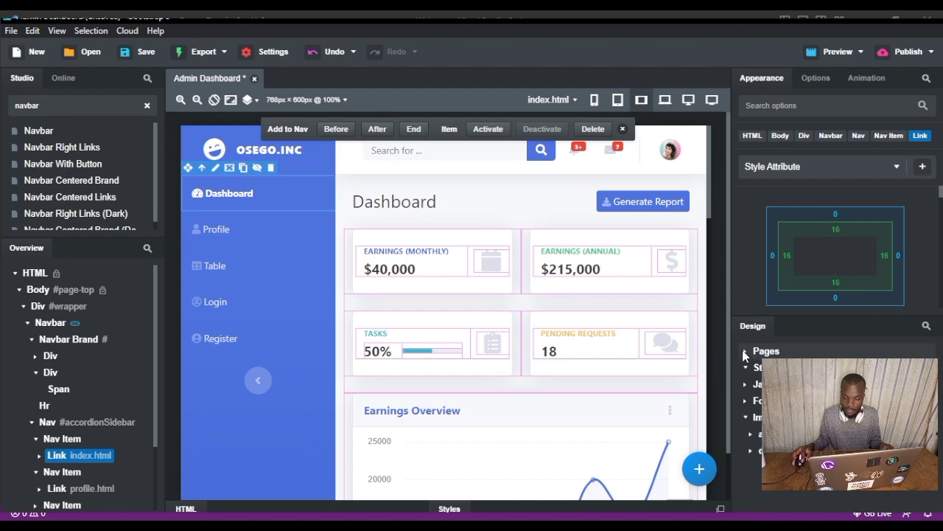
left_click(745, 353)
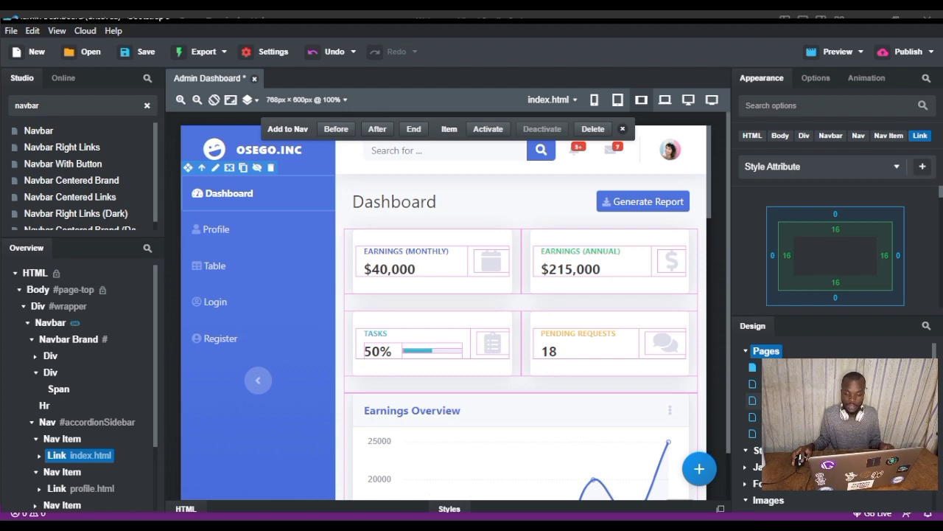
double_click(782, 433)
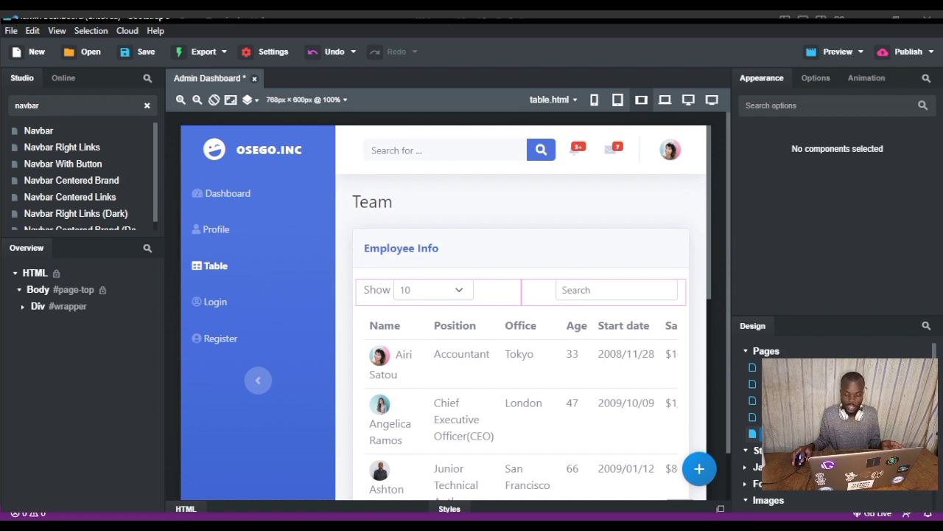
Step: Replace the "Employee Info" text in the table page's card header with "Student's Info"
left_click(430, 252)
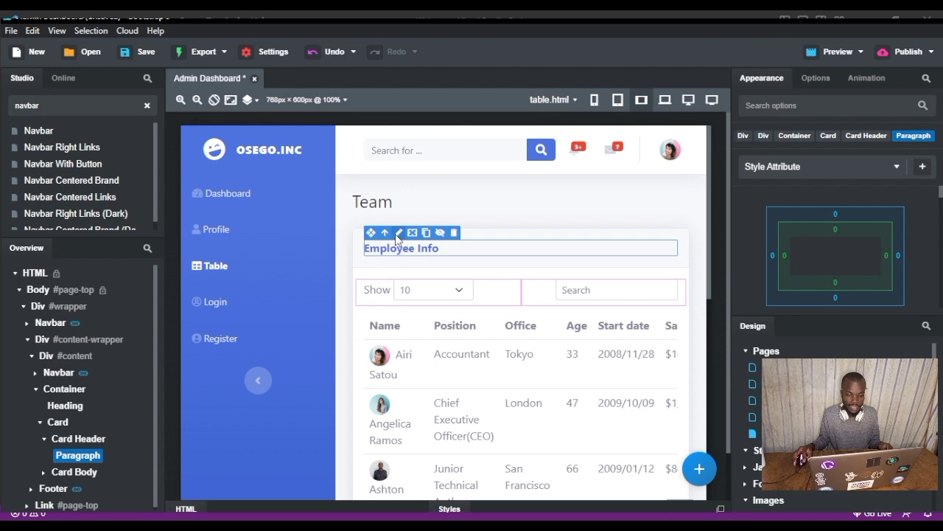
left_click(399, 232)
key("BackSpace")
key("BackSpace")
key("BackSpace")
key("BackSpace")
key("BackSpace")
key("BackSpace")
key("BackSpace")
key("BackSpace")
key("BackSpace")
key("BackSpace")
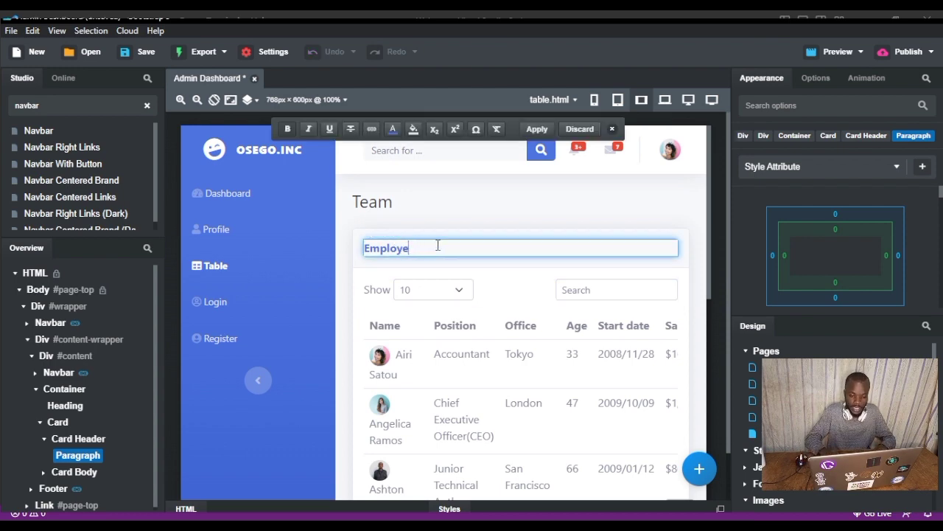
key("BackSpace")
key("BackSpace")
key("BackSpace")
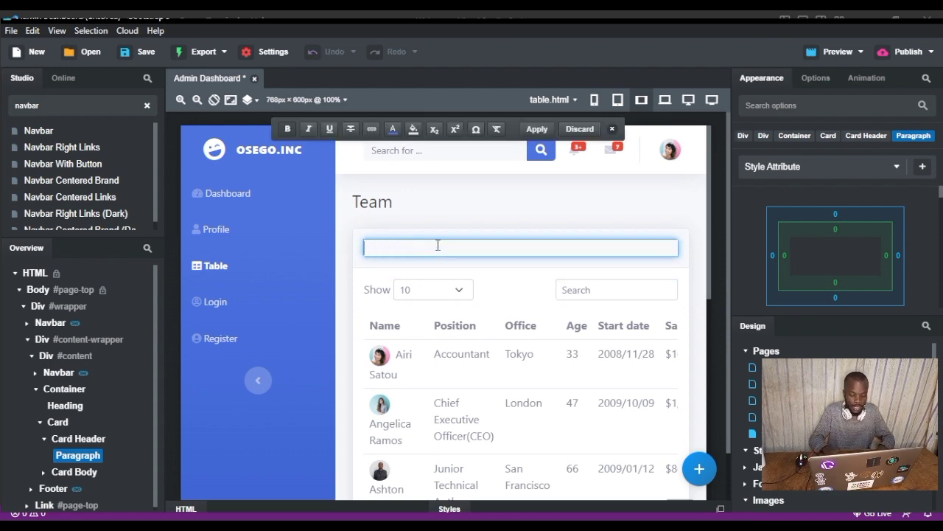
type("Syudent")
key("BackSpace")
key("BackSpace")
key("BackSpace")
key("BackSpace")
key("BackSpace")
key("BackSpace")
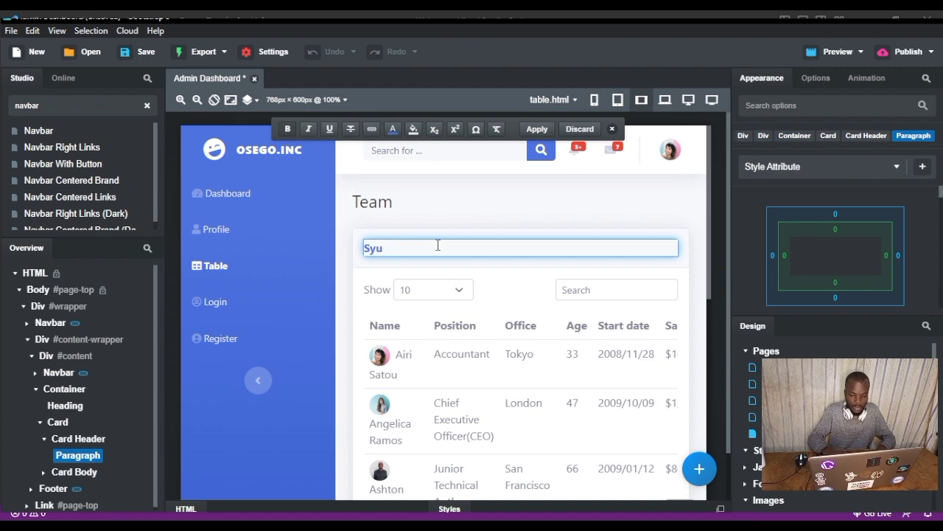
type("tuden")
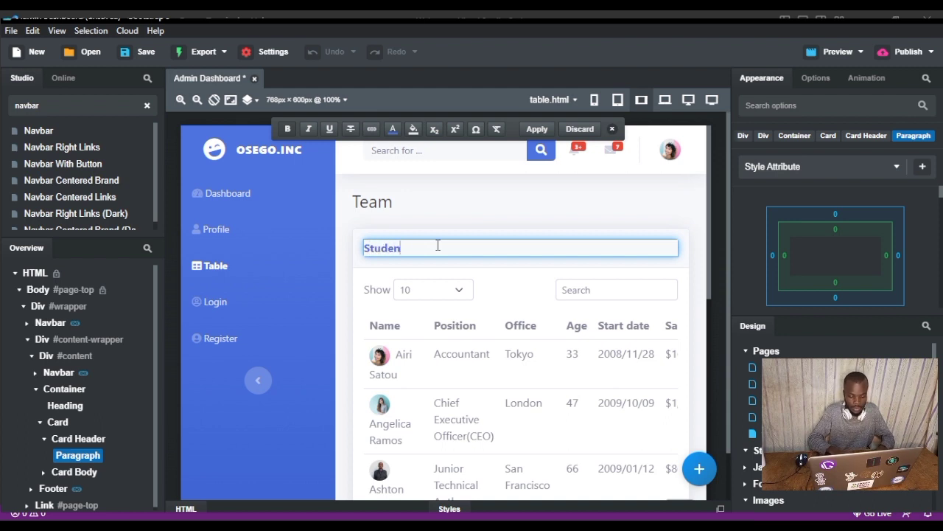
type("'ts I")
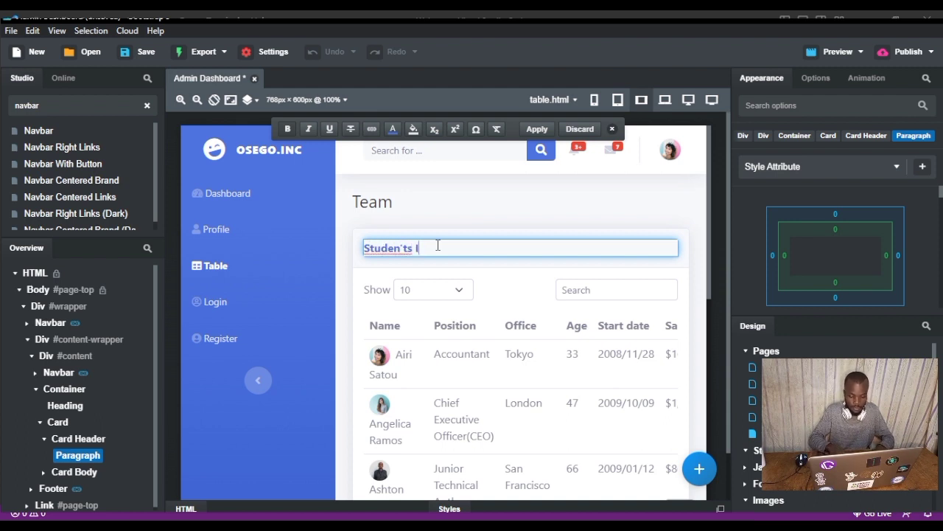
type("nfo")
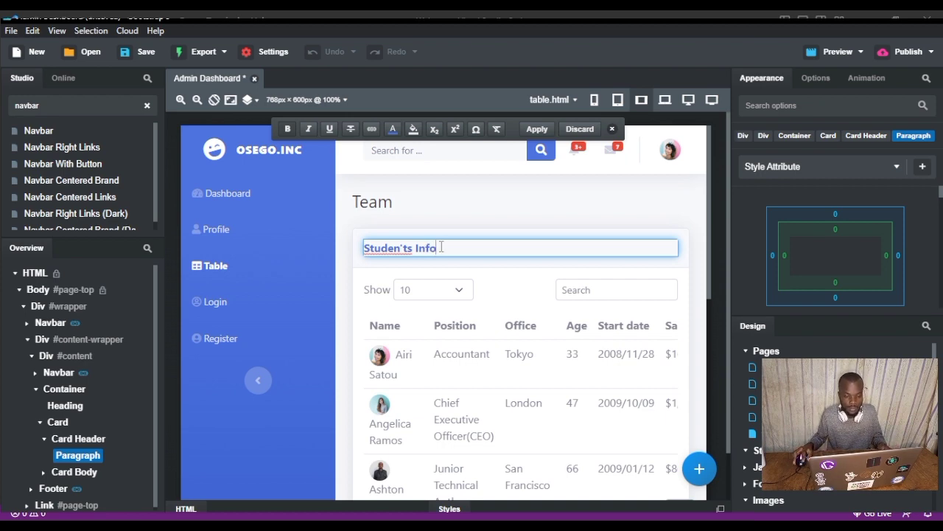
left_click(401, 249)
key("BackSpace")
type("'")
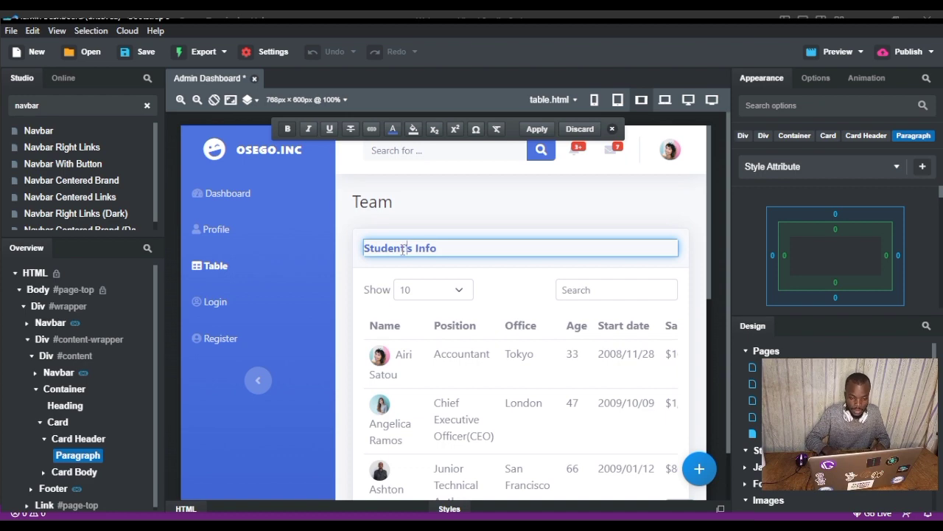
Step: Replace the "Team" heading of the table page with "Computer Technology"
left_click(499, 197)
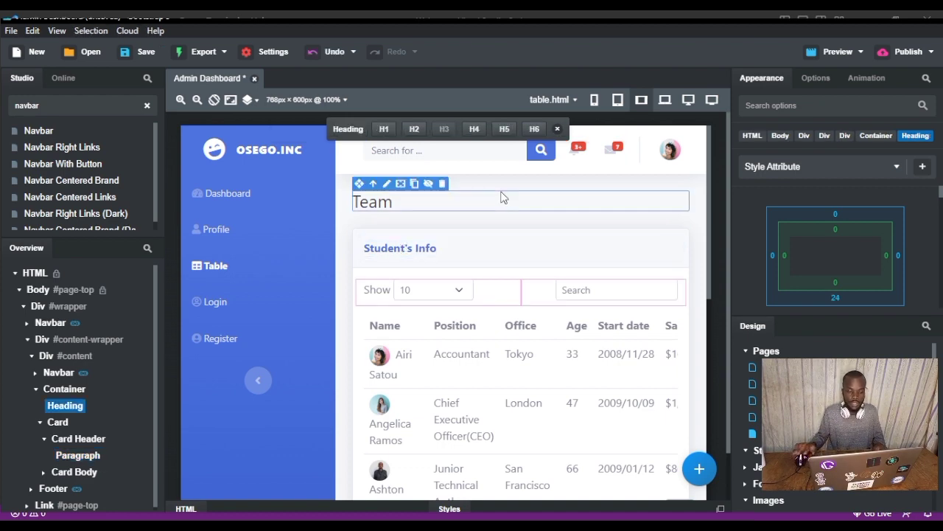
double_click(385, 204)
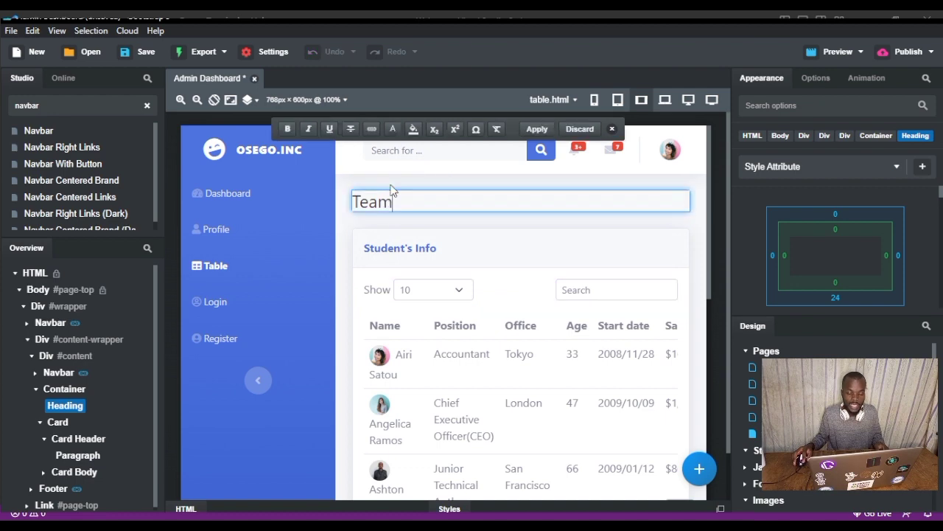
key("BackSpace")
key("BackSpace")
key("BackSpace")
key("BackSpace")
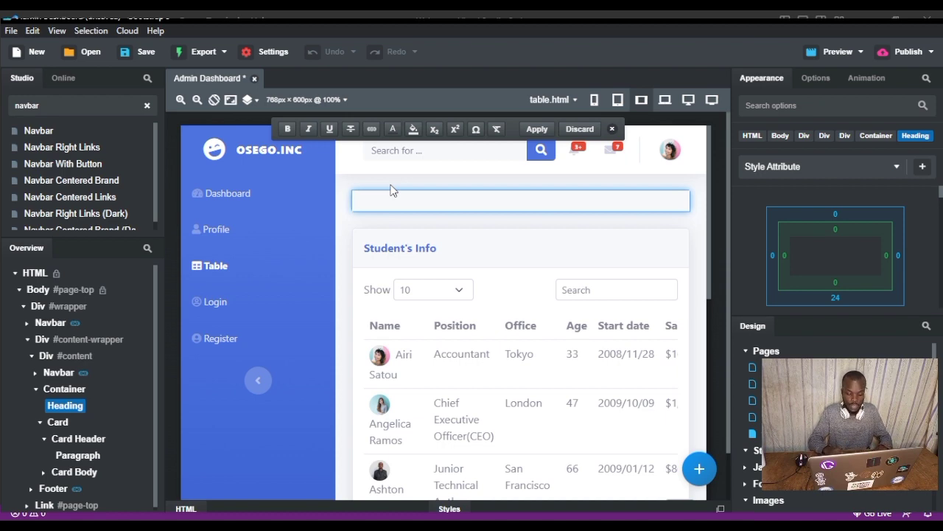
type("Computer ")
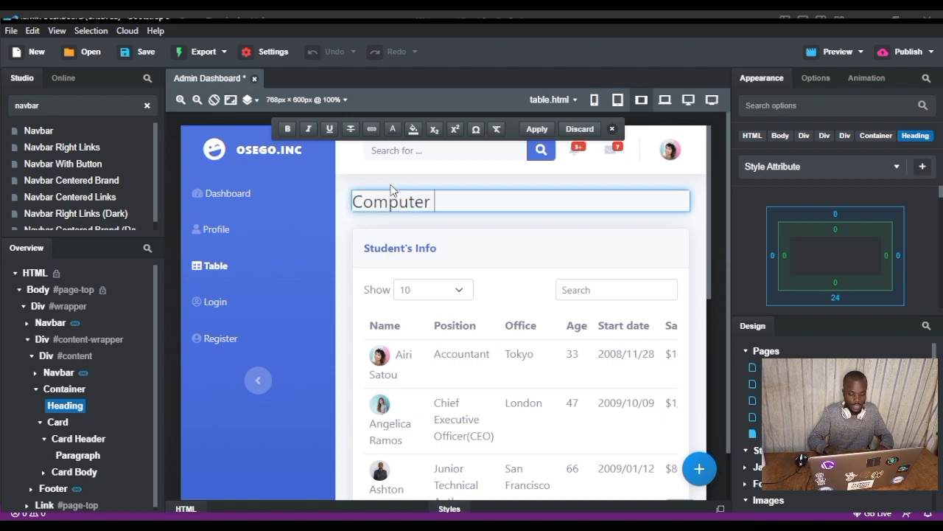
type("Technilogy")
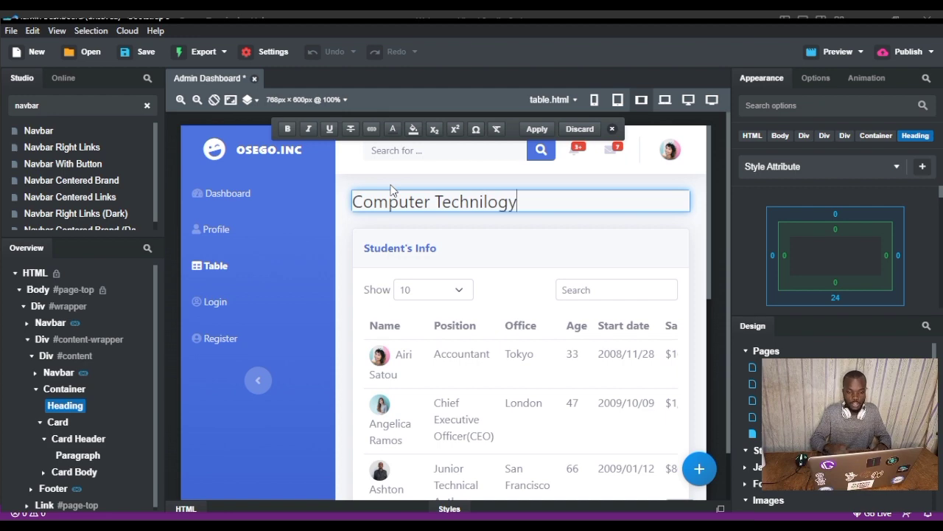
key("BackSpace")
key("BackSpace")
key("BackSpace")
key("BackSpace")
key("BackSpace")
type("ology")
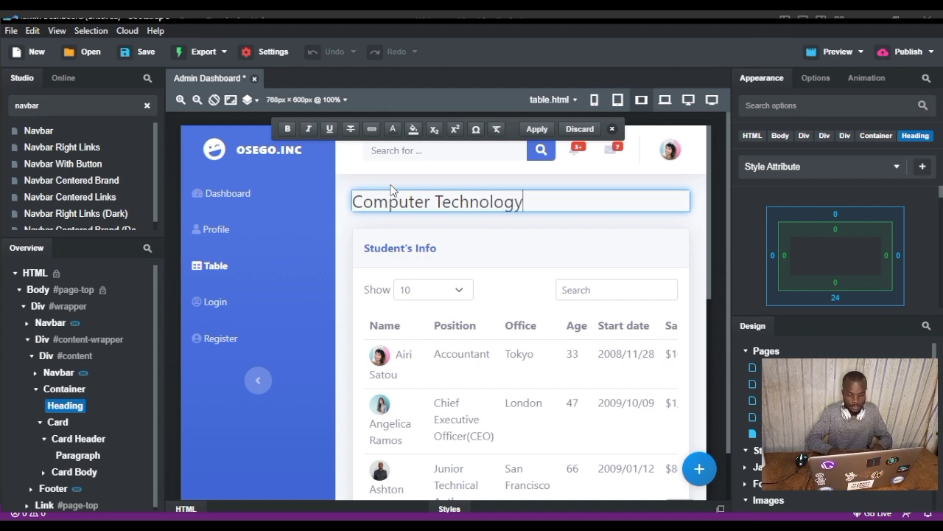
key("Escape")
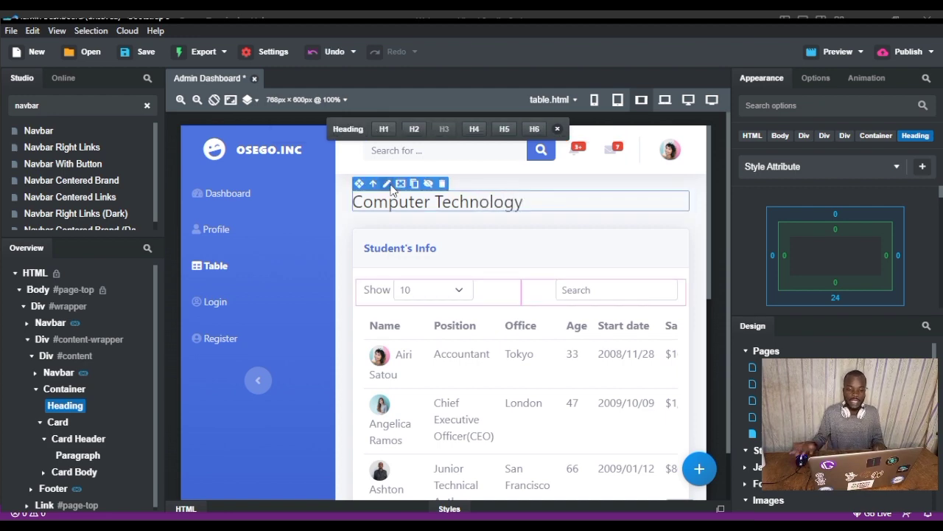
left_click(558, 227)
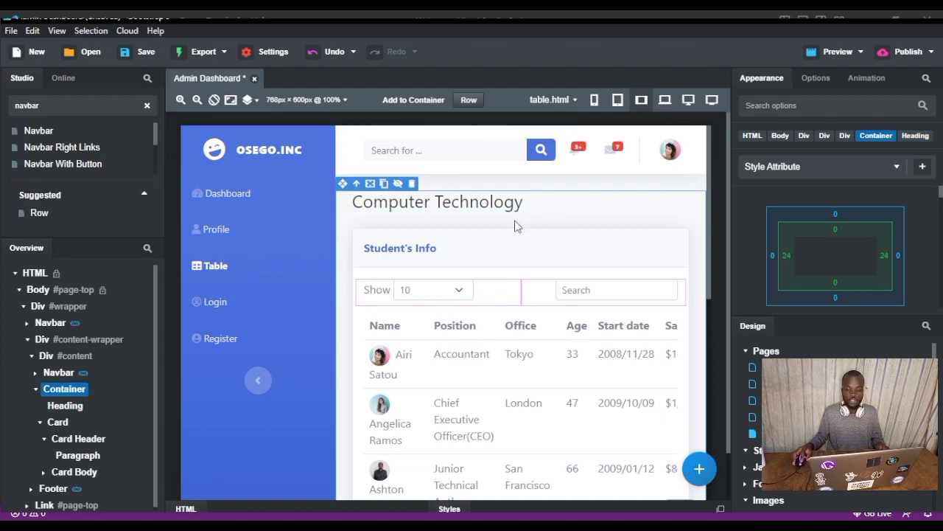
left_click(401, 251)
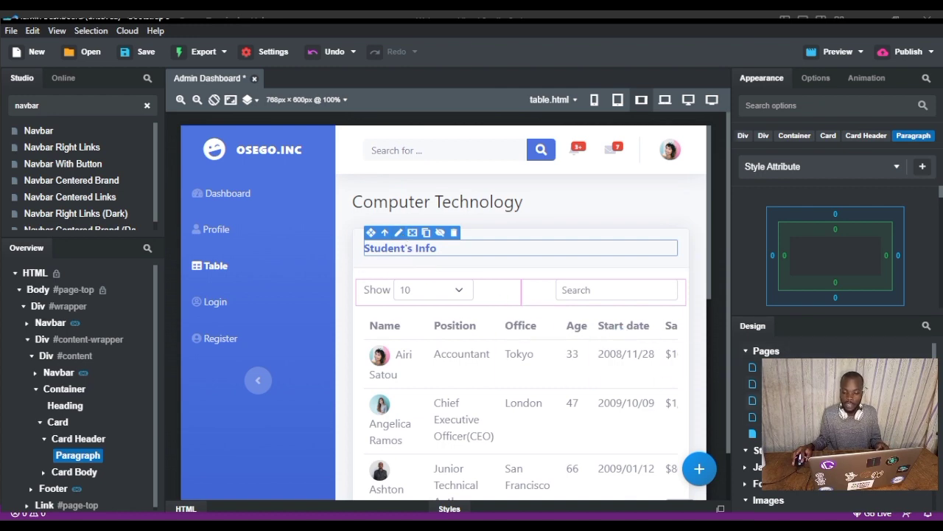
Step: Open profile.html, select the profile photo and look over the page down to the Projects card
double_click(781, 401)
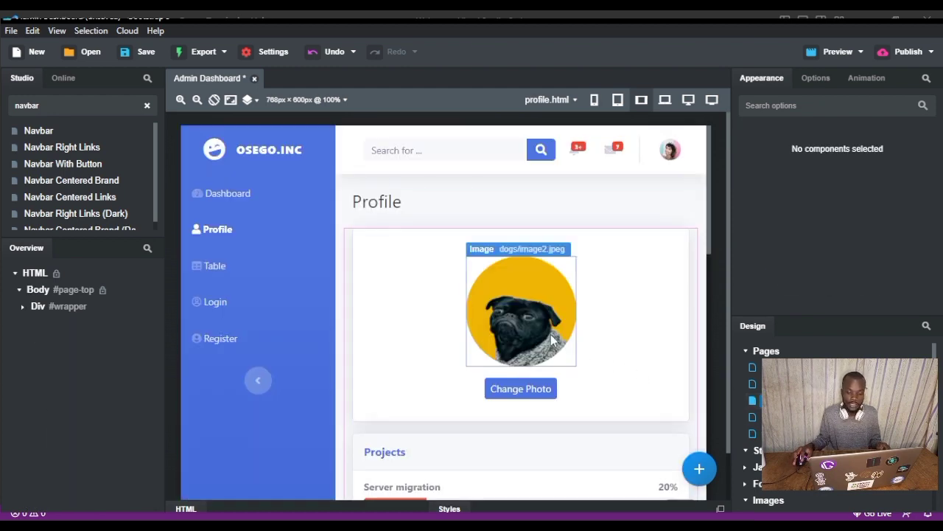
left_click(526, 317)
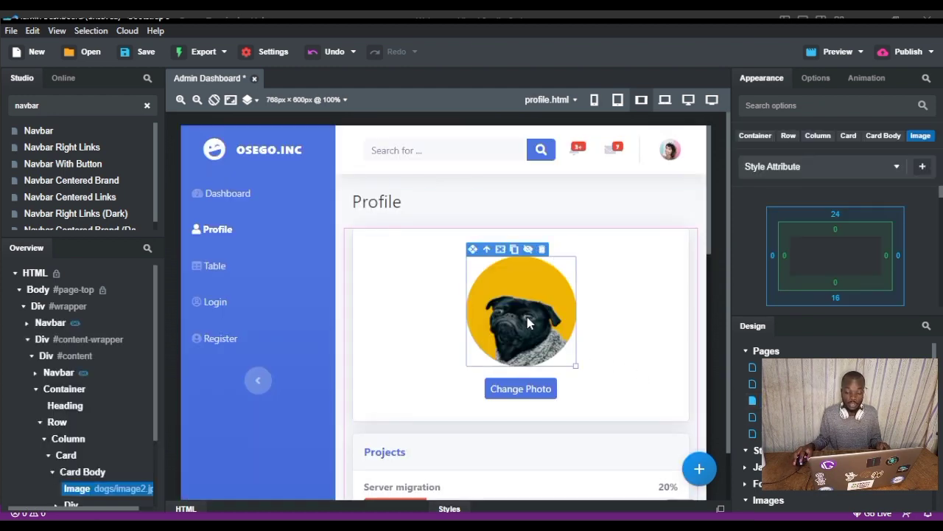
scroll(528, 322, "down", 3)
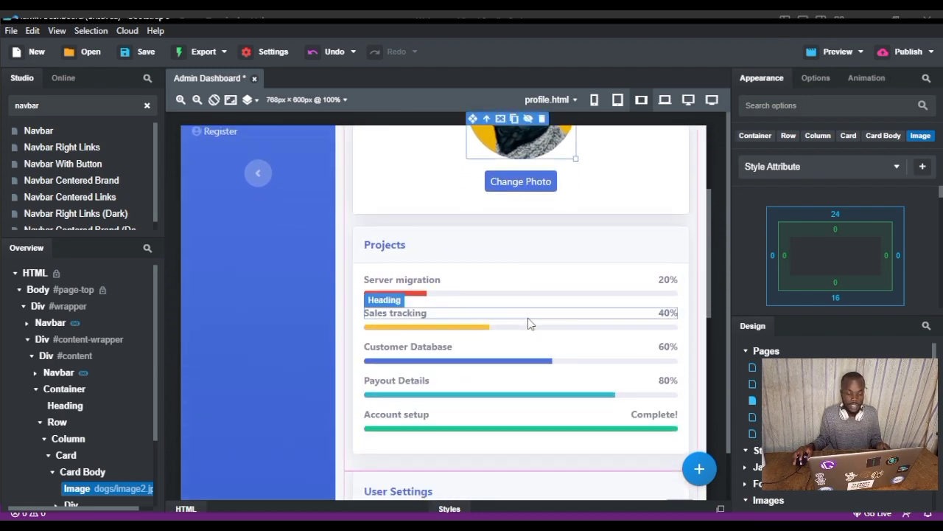
scroll(528, 322, "up", 3)
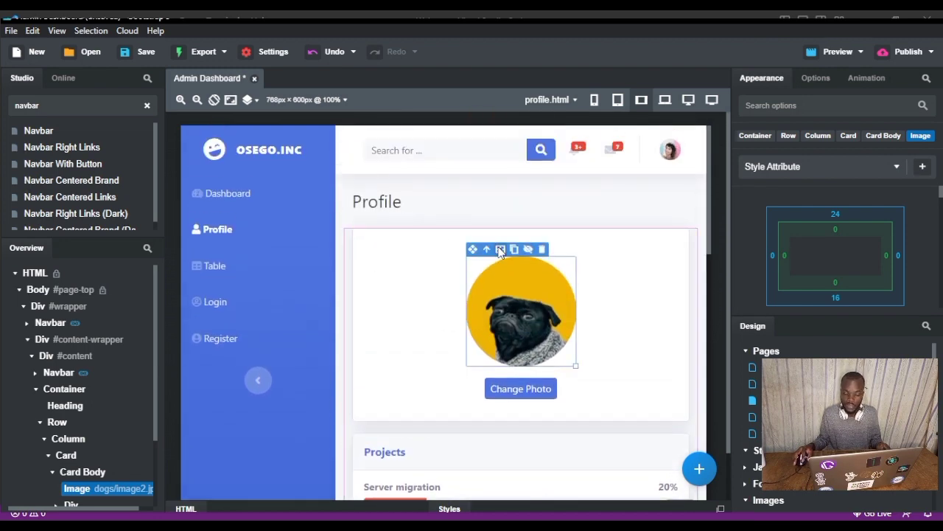
Step: Change the "Profile" heading of the profile page to "My Profile"
left_click(391, 203)
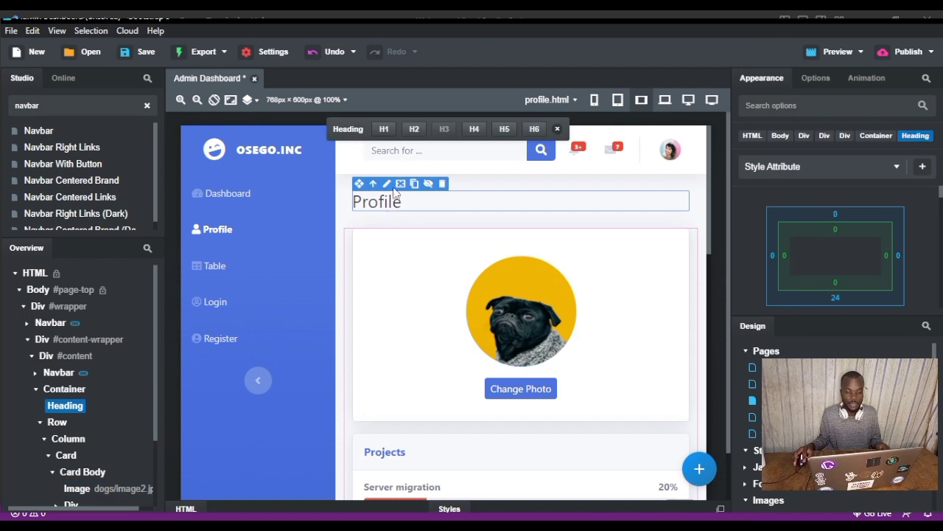
double_click(393, 193)
key("BackSpace")
key("BackSpace")
key("BackSpace")
key("BackSpace")
key("BackSpace")
key("BackSpace")
key("BackSpace")
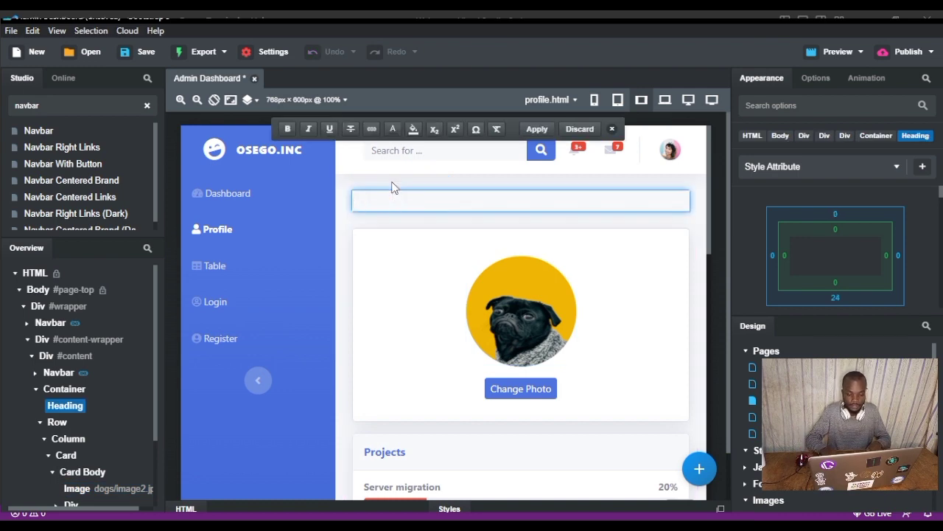
type("My Pr")
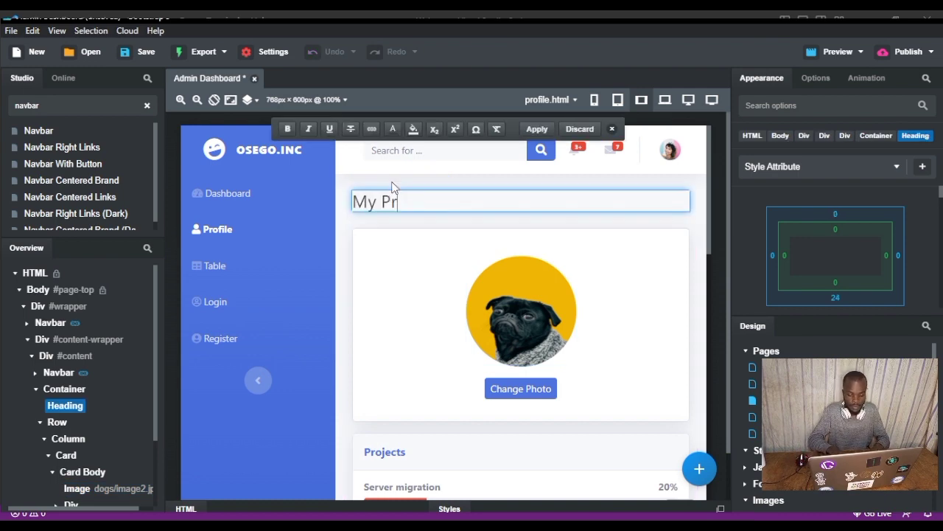
type("ofile")
key("Return")
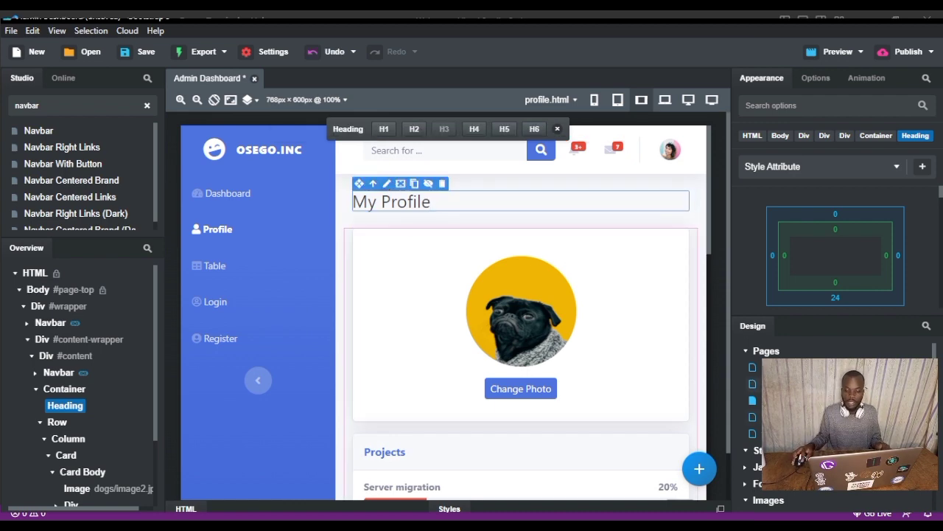
Step: Open login.html and delete the Login with Google and Login with Facebook buttons from the form
double_click(760, 383)
scroll(567, 389, "down", 1)
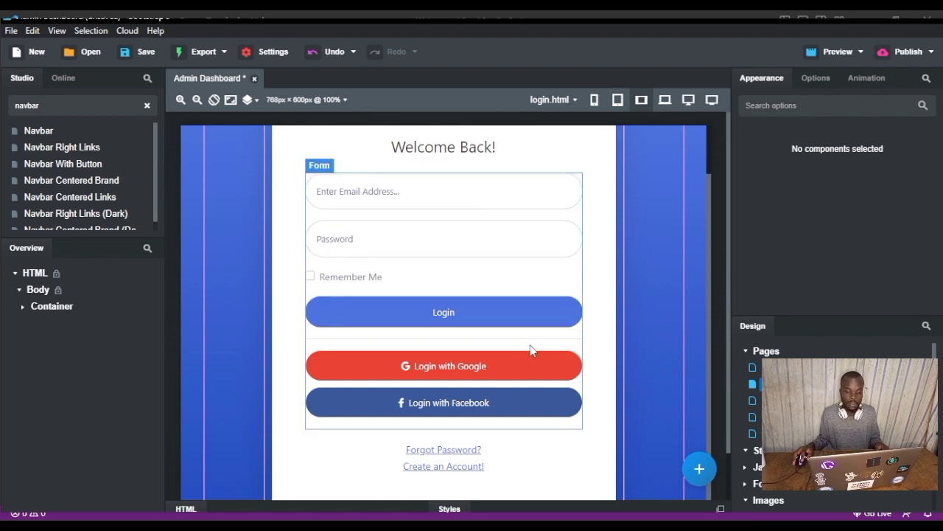
left_click(459, 374)
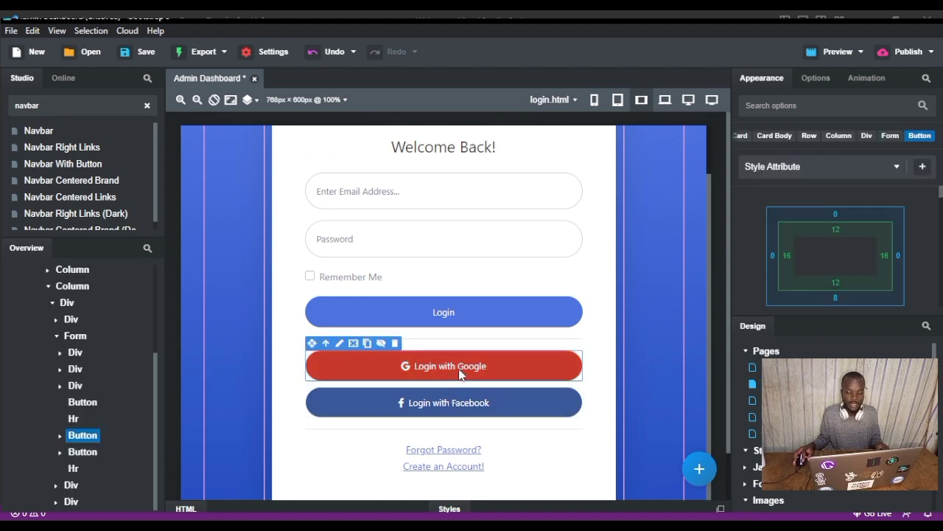
key("Delete")
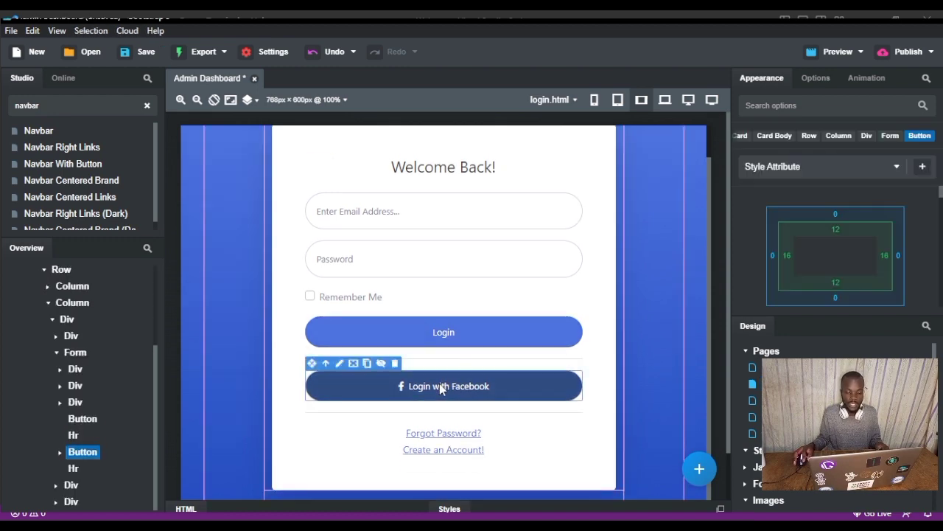
left_click(396, 363)
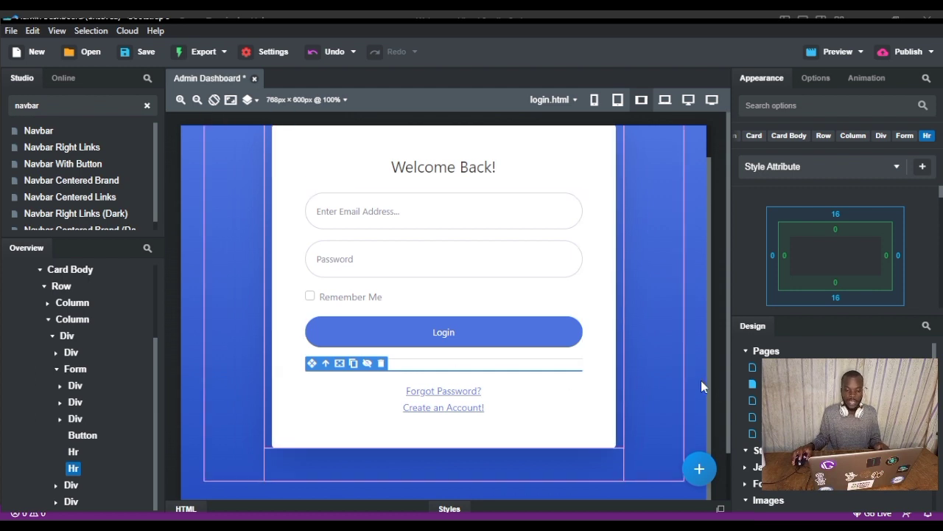
Step: Select the email input of the login form and look through its appearance settings from layout to backdrop filters
left_click(476, 212)
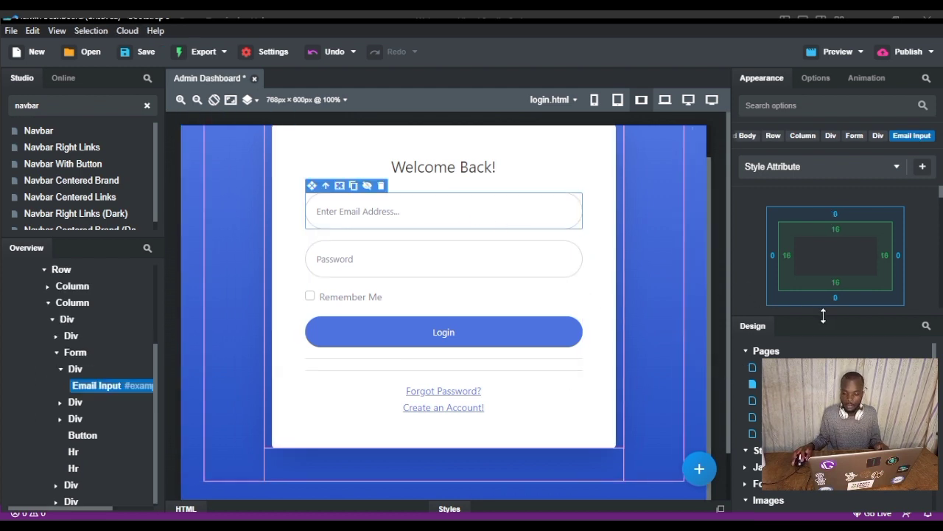
left_click_drag(824, 330, 823, 467)
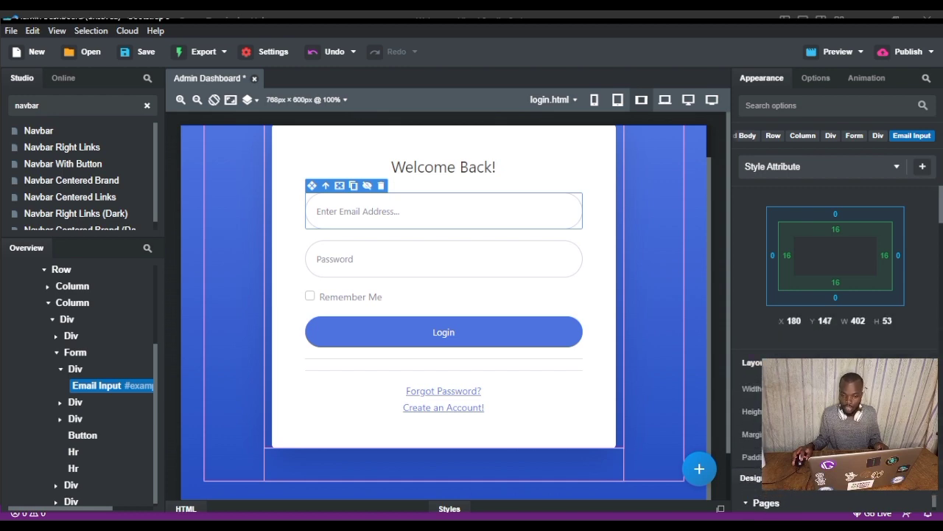
scroll(910, 228, "down", 1)
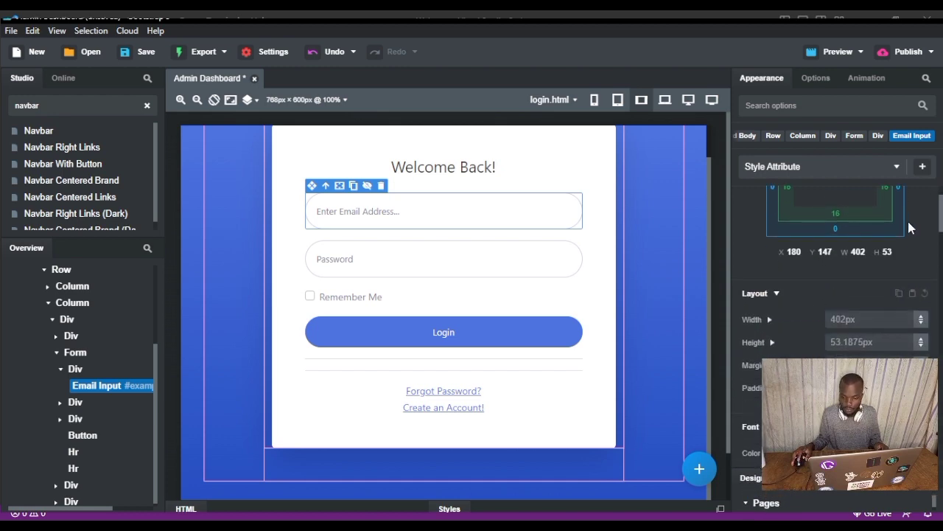
scroll(911, 229, "up", 1)
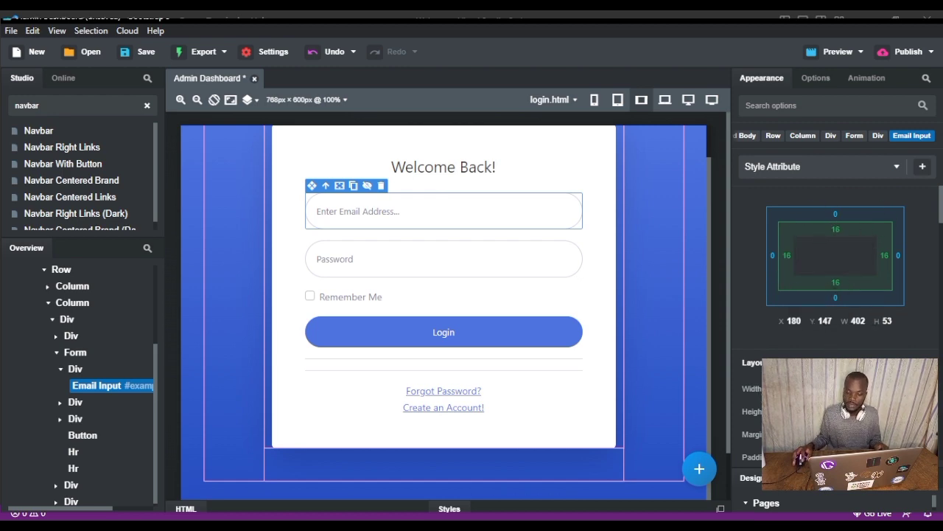
scroll(835, 295, "down", 2)
scroll(871, 314, "down", 4)
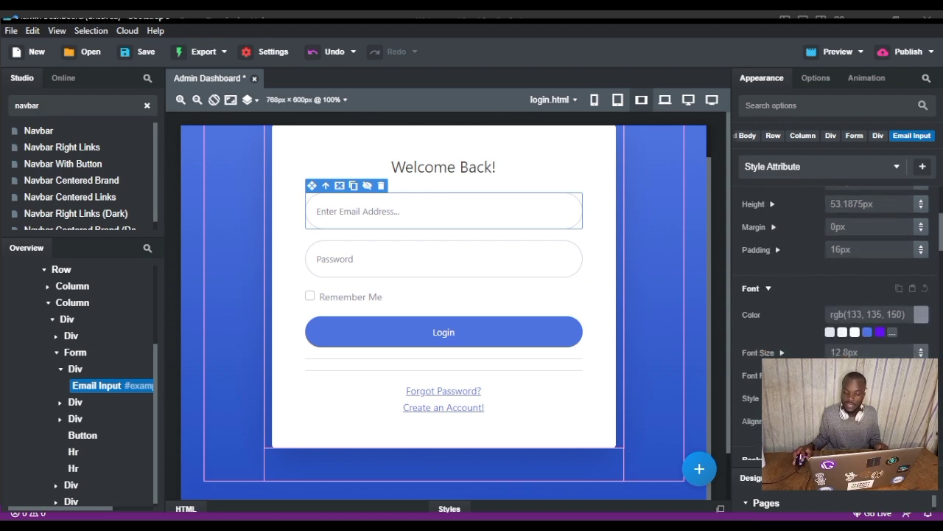
scroll(801, 341, "down", 4)
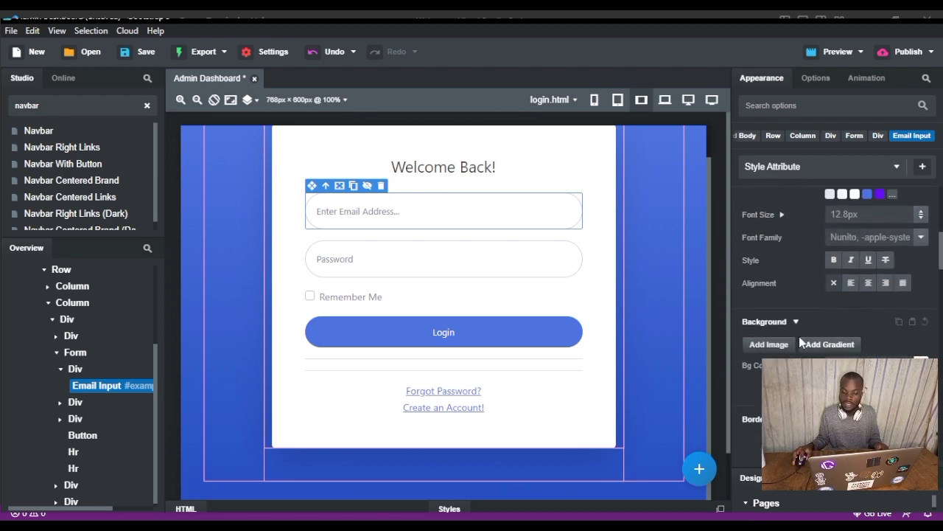
scroll(801, 342, "down", 8)
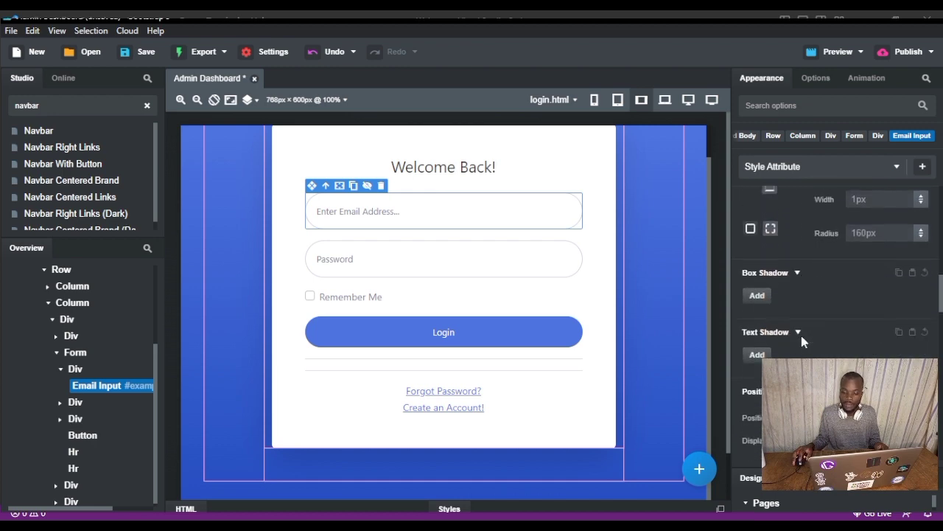
scroll(803, 339, "down", 1)
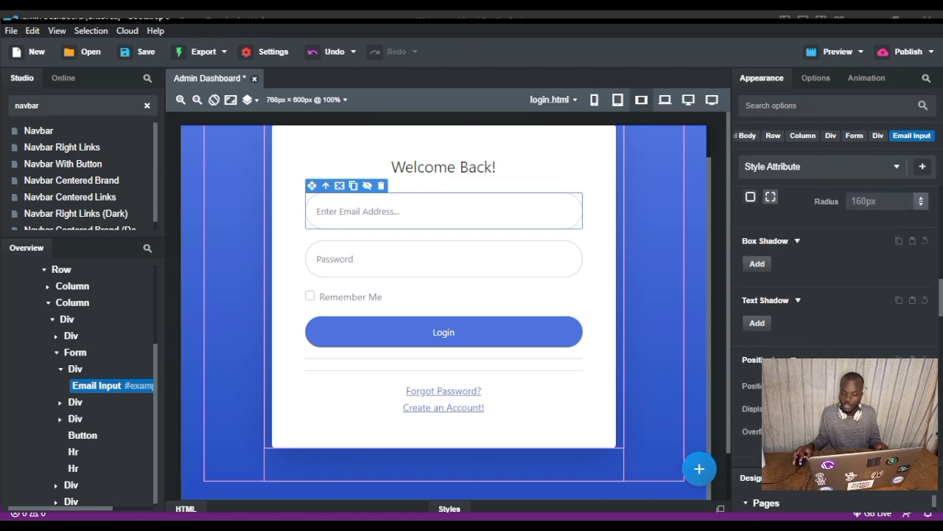
scroll(806, 322, "down", 4)
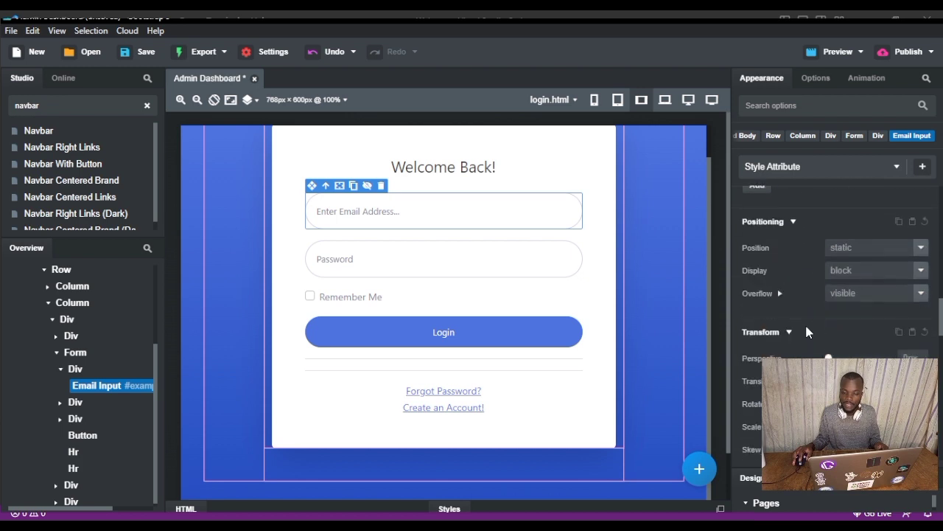
scroll(799, 334, "down", 12)
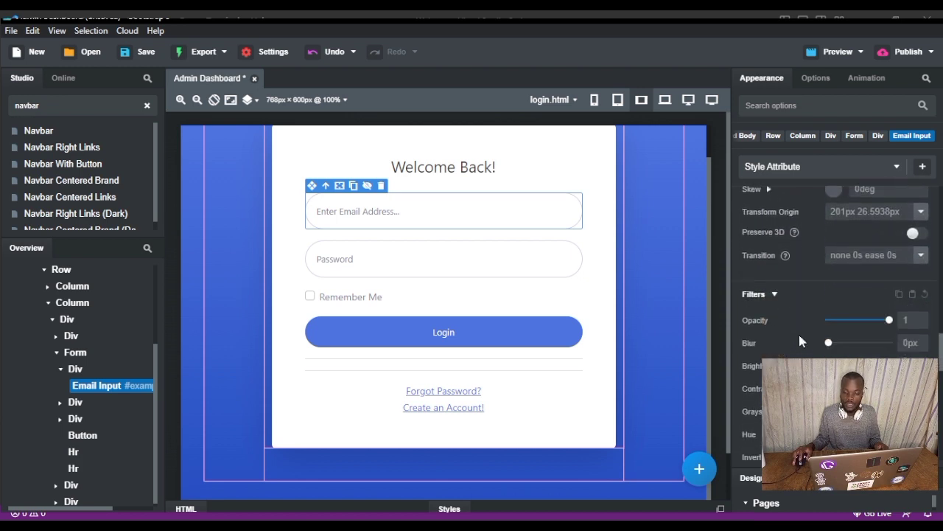
scroll(810, 297, "down", 3)
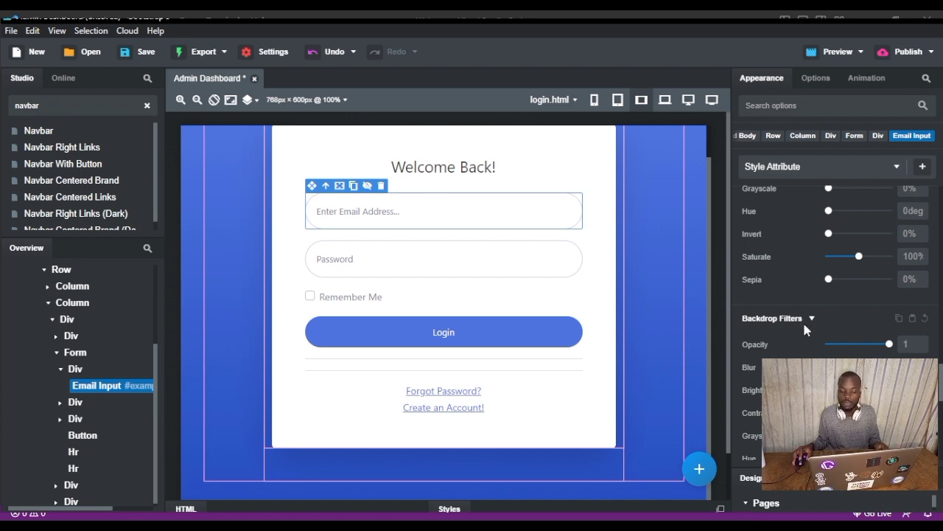
scroll(804, 328, "up", 2)
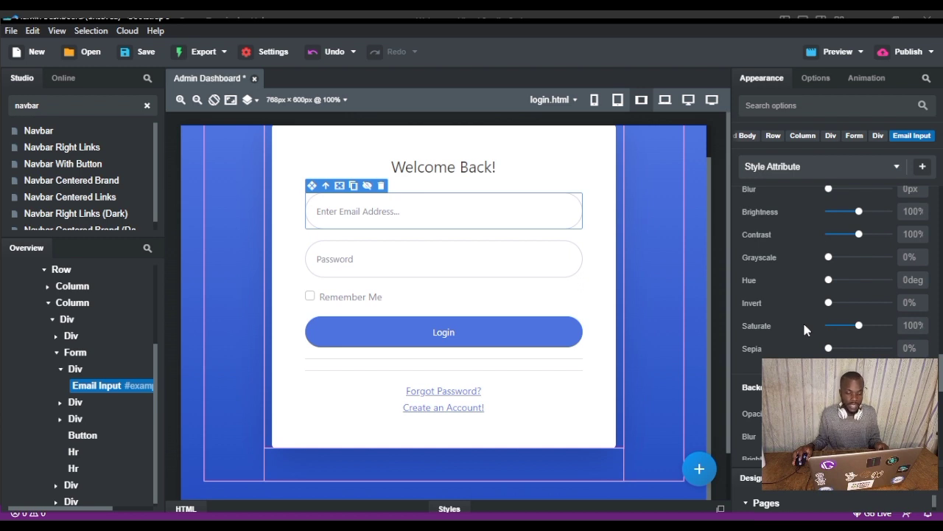
scroll(804, 329, "down", 2)
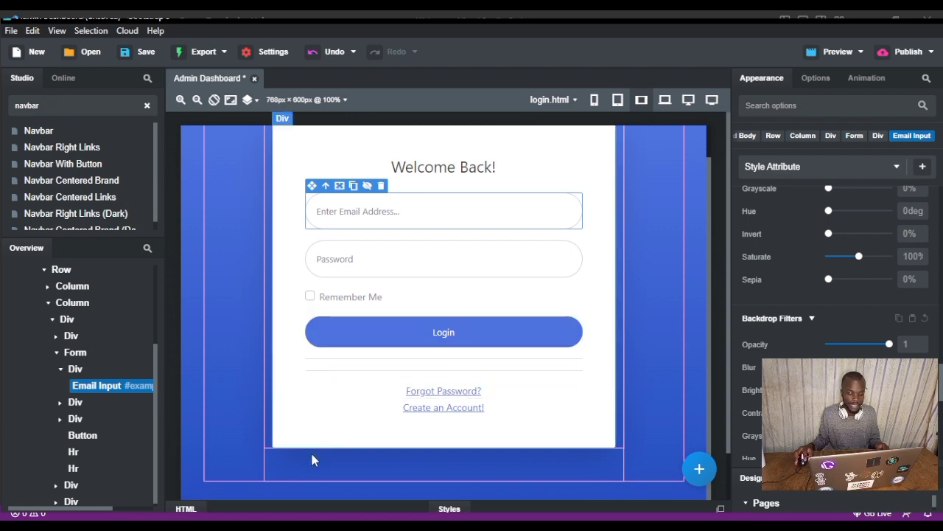
Step: Examine the email input's HTML code, attributes and CSS rules in an enlarged code area
left_click_drag(307, 501, 419, 282)
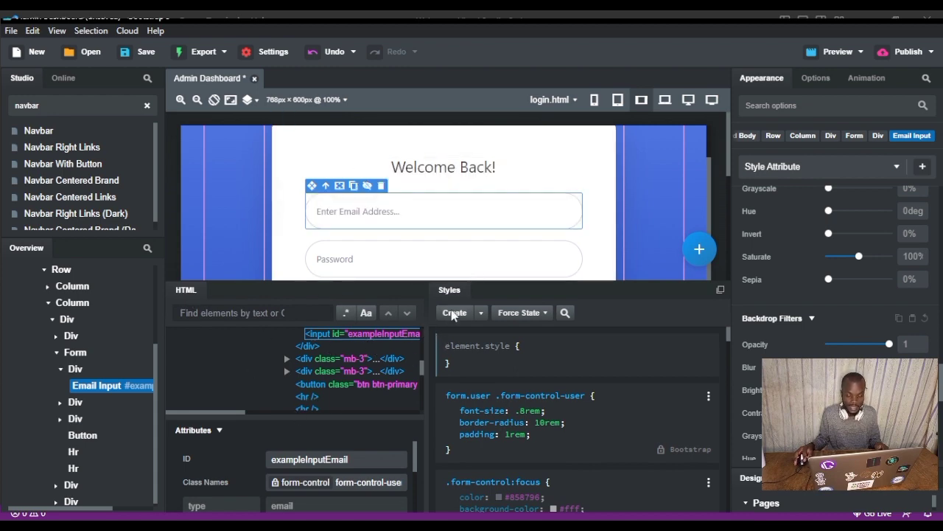
scroll(525, 406, "down", 5)
scroll(525, 406, "down", 10)
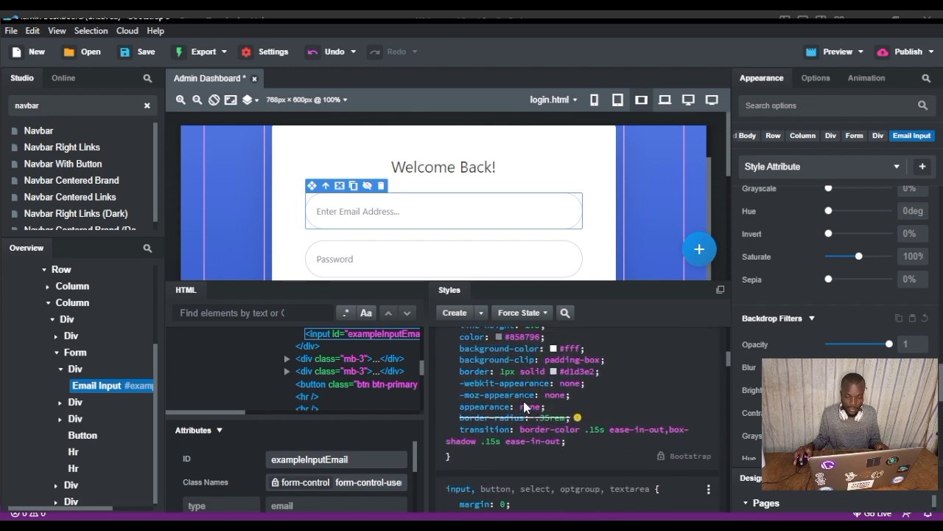
scroll(525, 406, "up", 8)
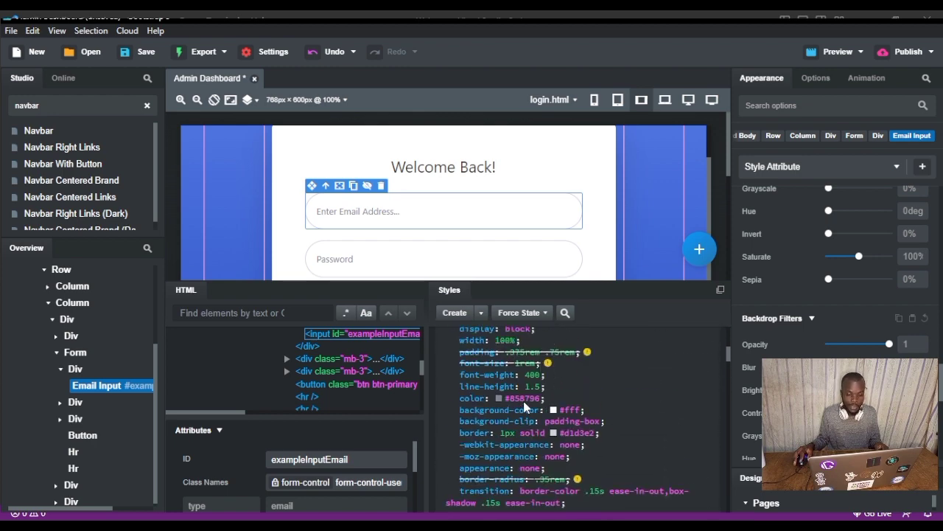
scroll(463, 417, "up", 5)
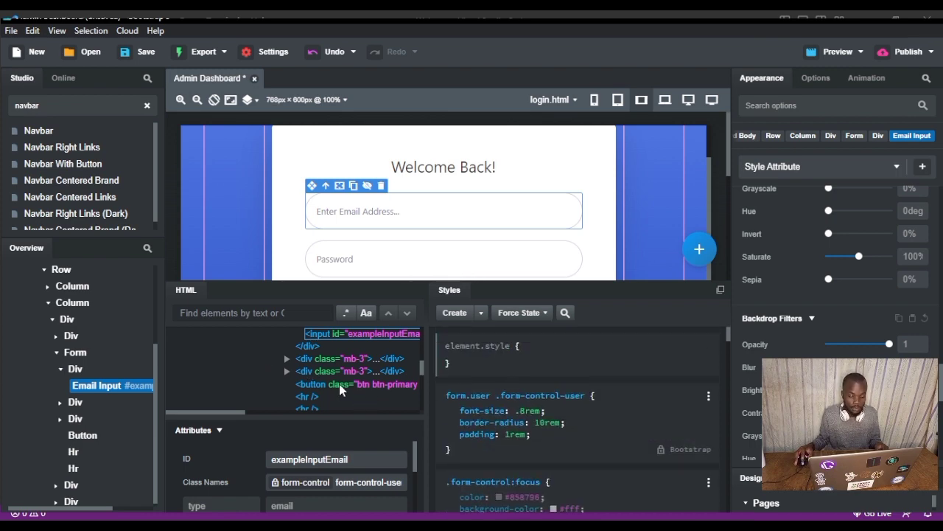
scroll(339, 384, "up", 2)
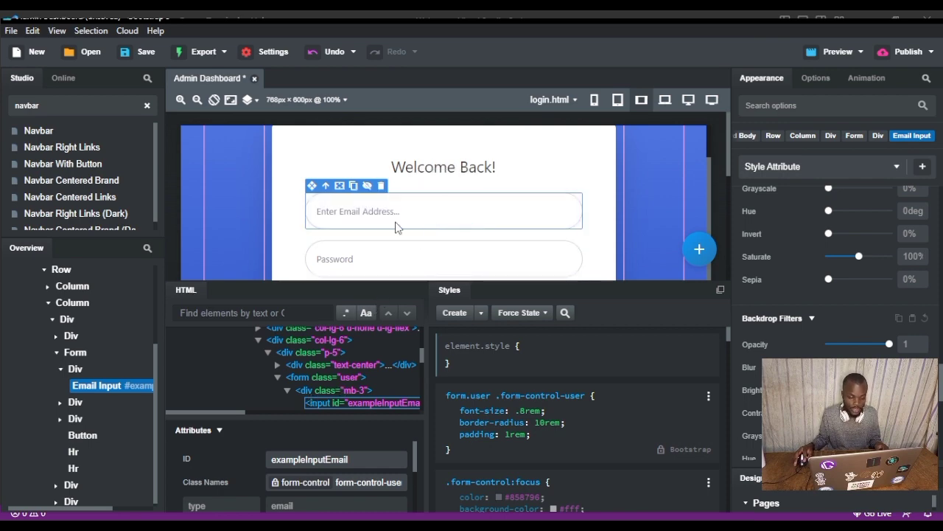
left_click(218, 430)
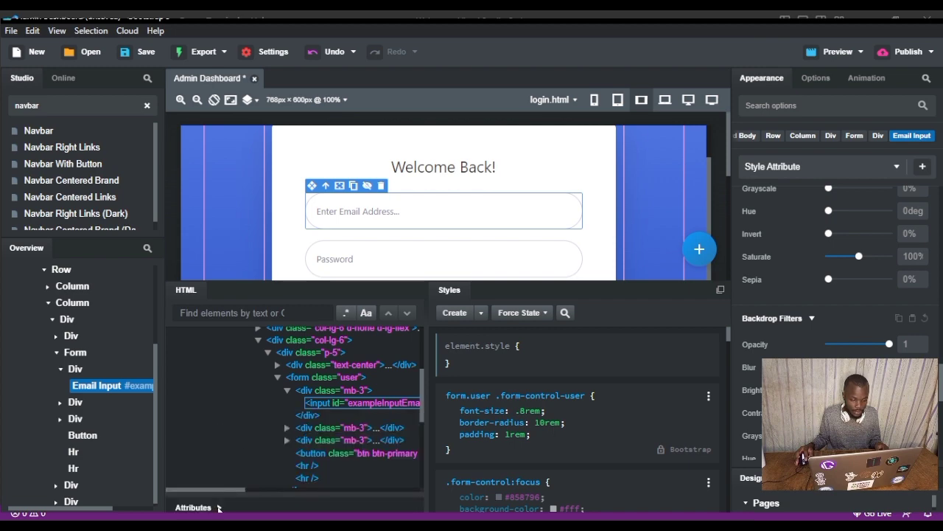
left_click(218, 507)
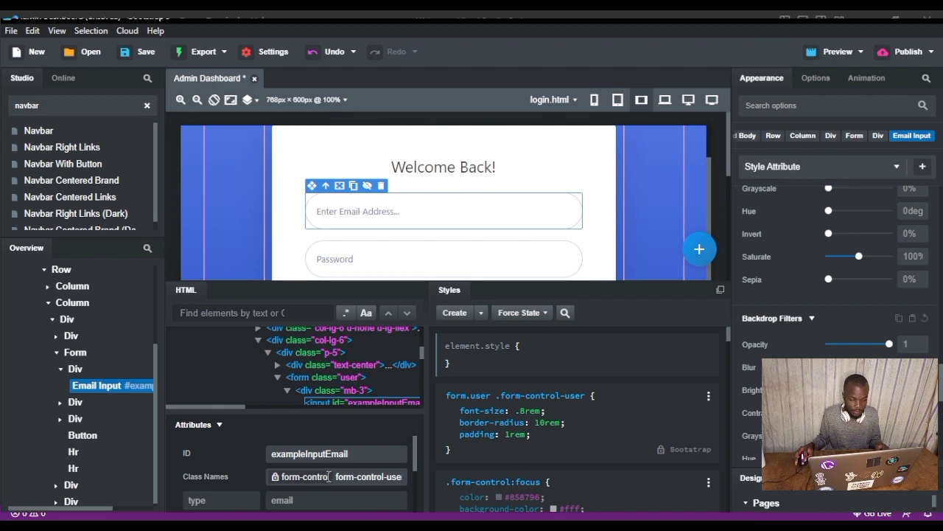
Step: Select the form element in the HTML code and look over its attributes and appearance settings
left_click(301, 378)
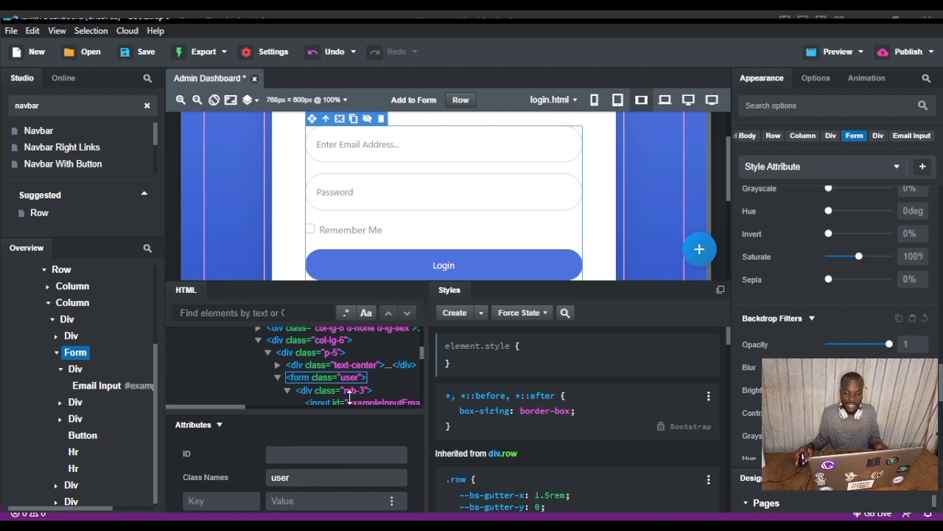
scroll(374, 376, "up", 3)
scroll(361, 372, "up", 3)
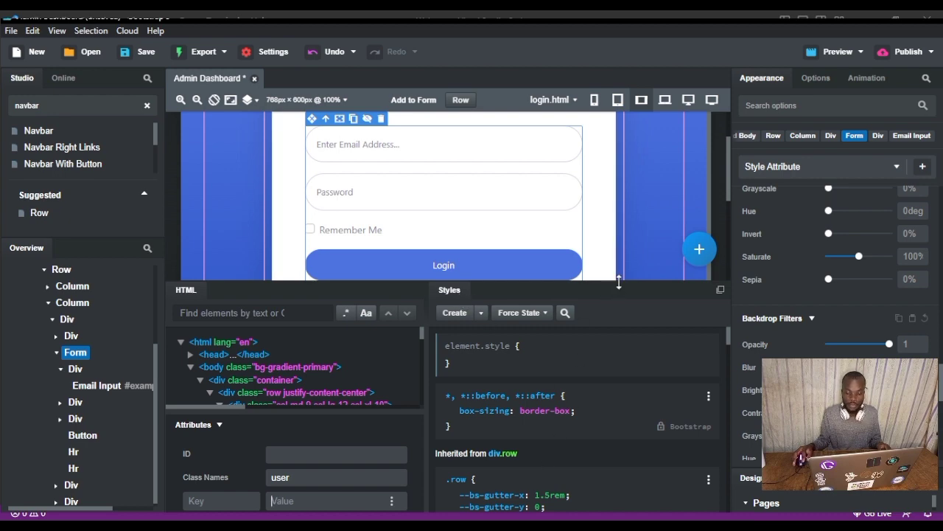
left_click_drag(619, 282, 619, 460)
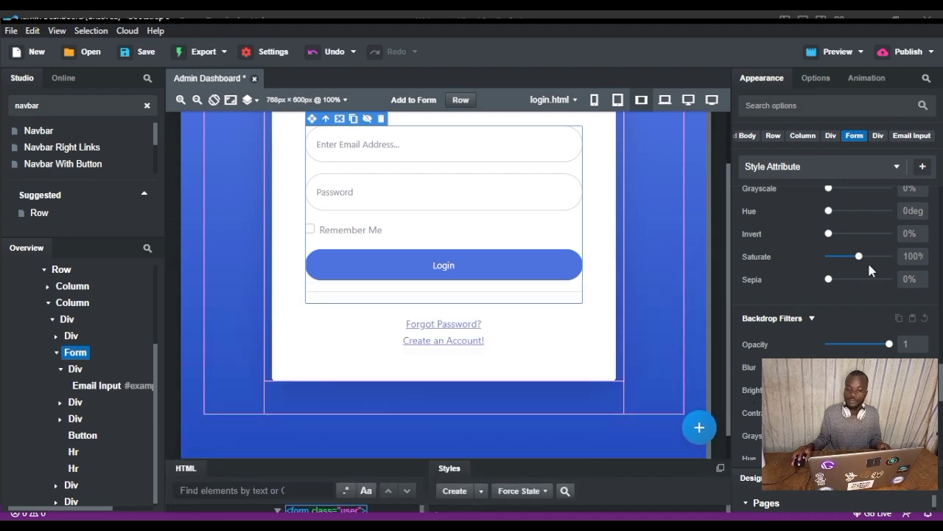
scroll(867, 261, "up", 10)
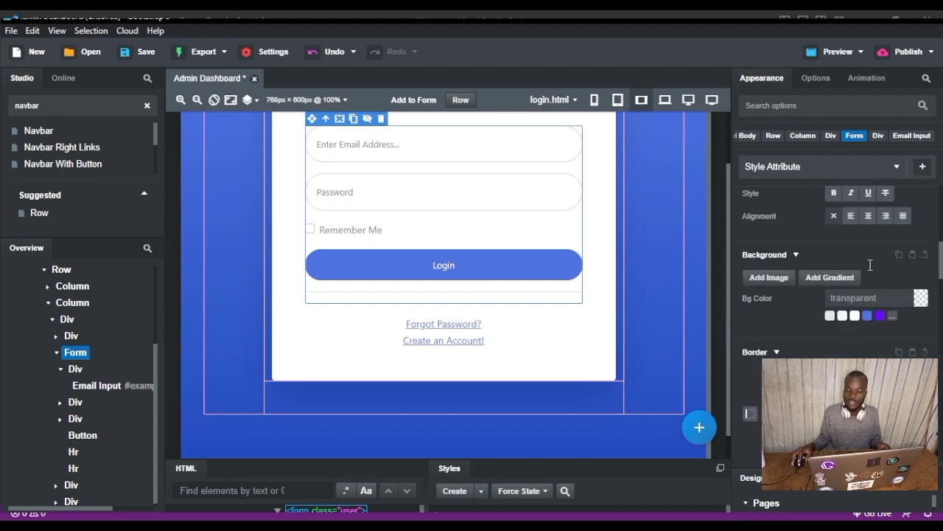
scroll(869, 265, "up", 6)
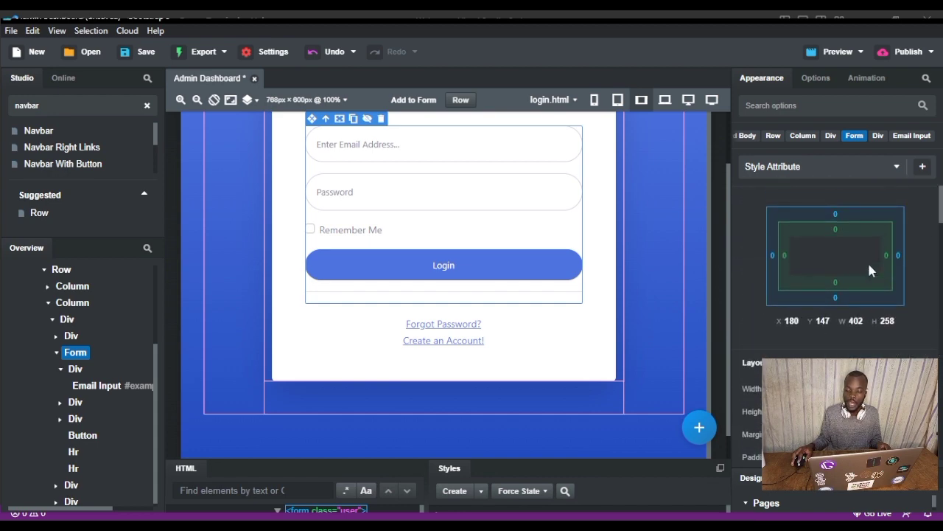
scroll(867, 261, "down", 4)
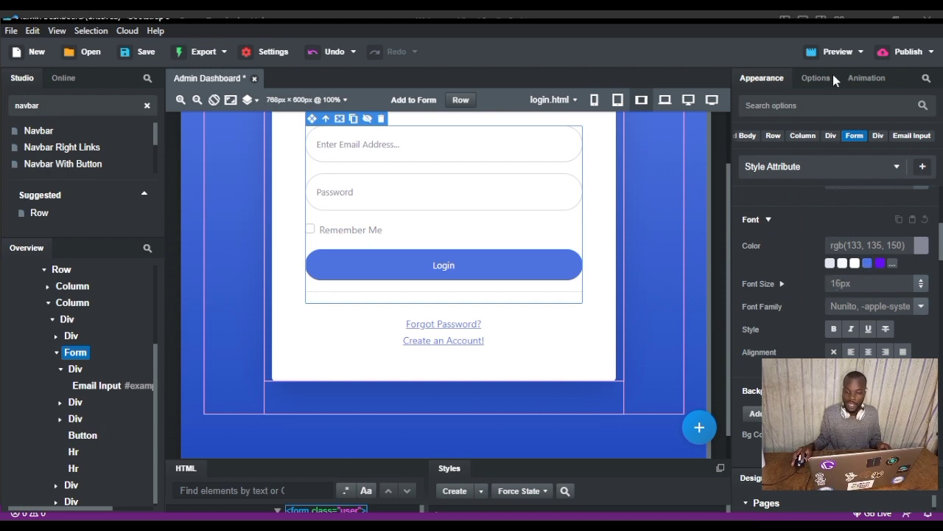
Step: Select the Login button and show its animation options
left_click(856, 79)
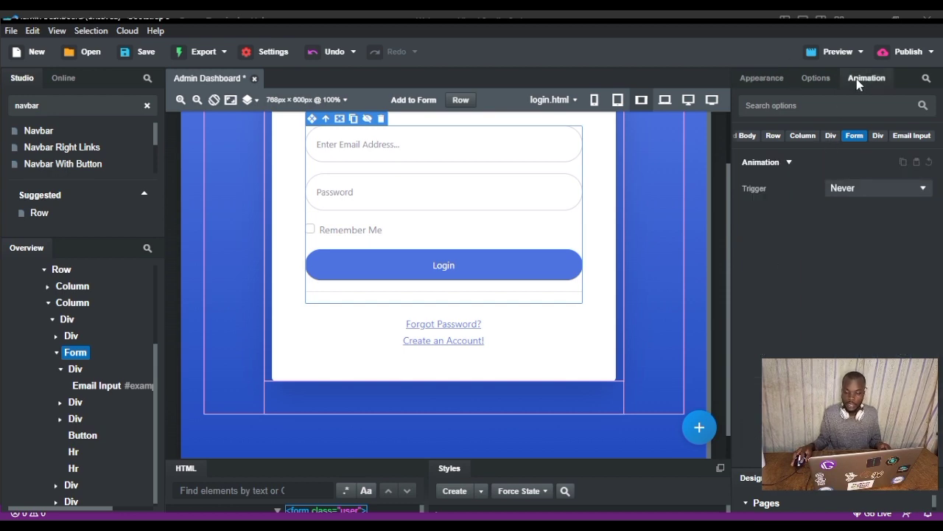
left_click(405, 263)
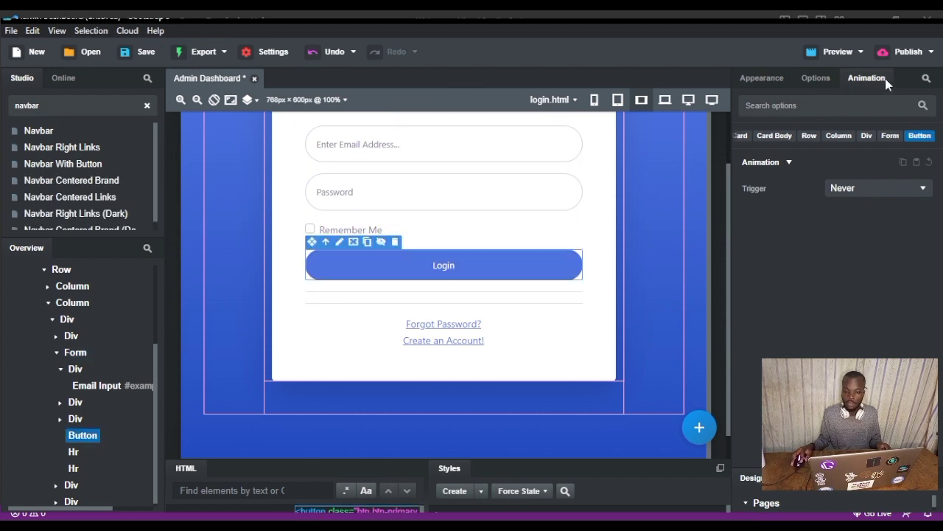
left_click(921, 192)
left_click(790, 162)
left_click(790, 162)
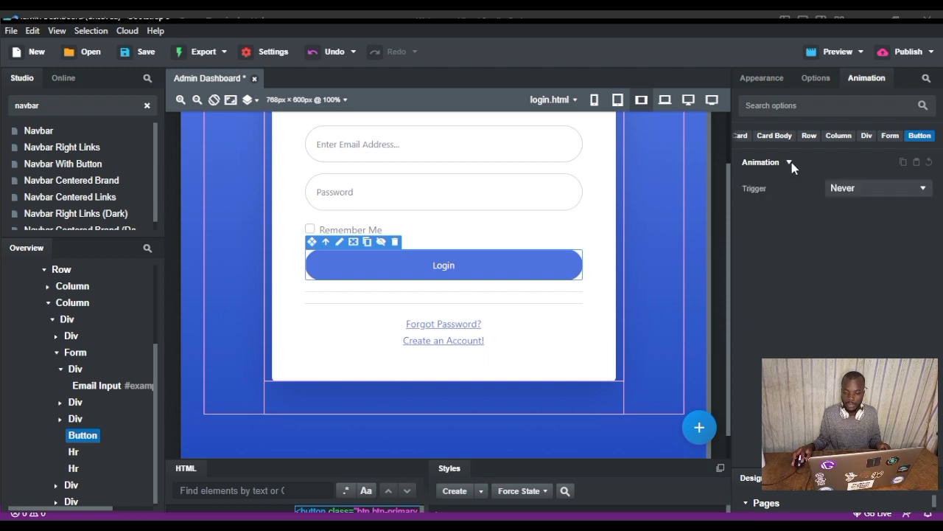
Step: Give the Login button a scroll-triggered slide-up animation and play it
left_click(869, 216)
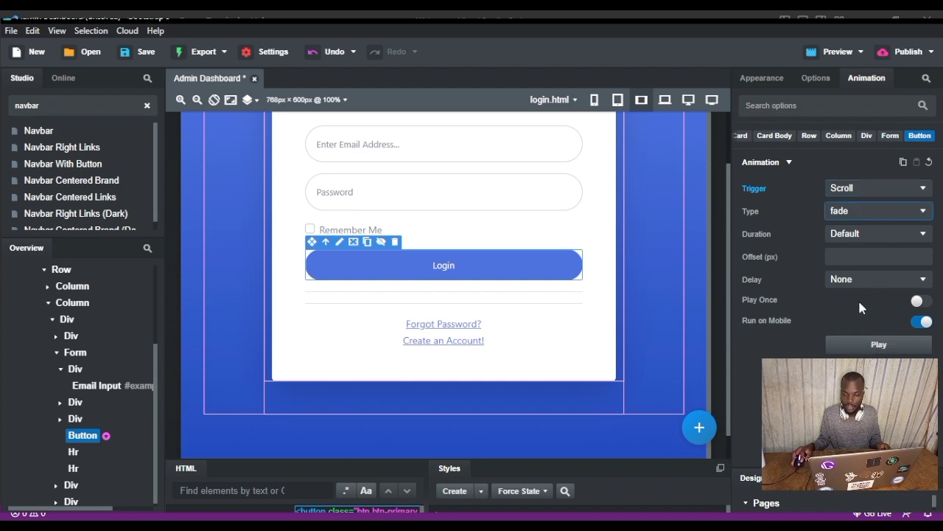
left_click(842, 388)
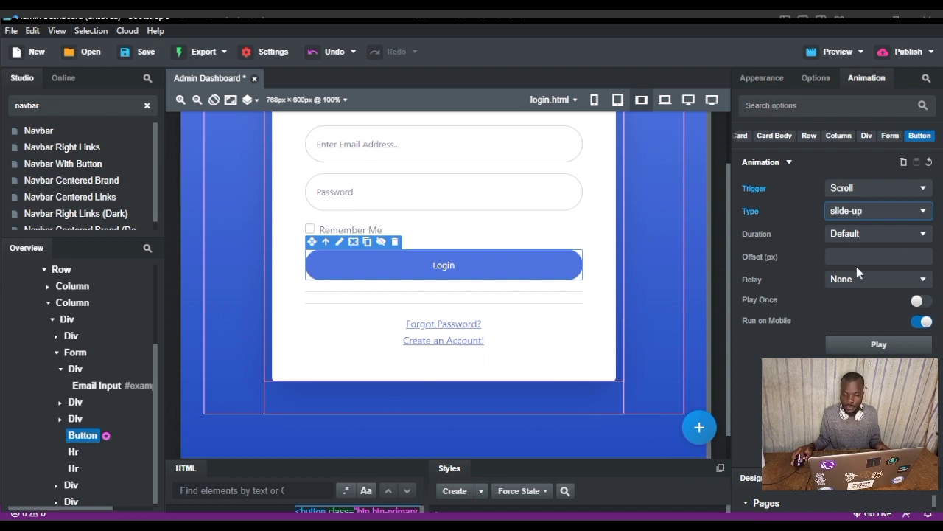
left_click(873, 346)
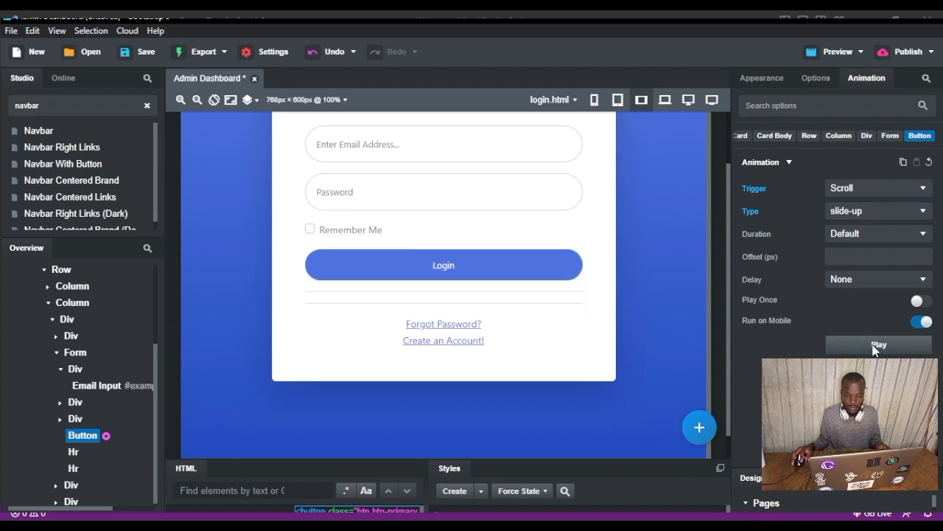
Step: Set the Login button's animation trigger to Hover and its type to rubberBand
left_click(868, 219)
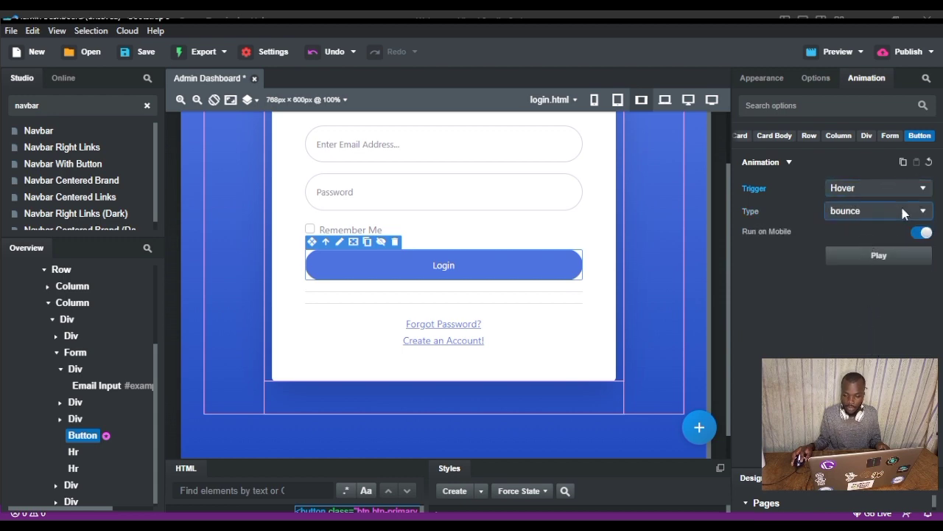
left_click(902, 208)
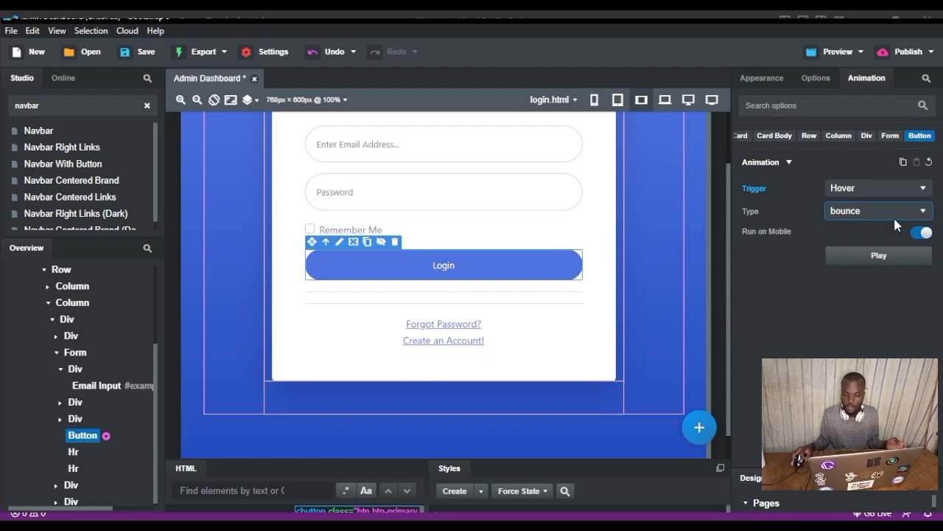
left_click(860, 256)
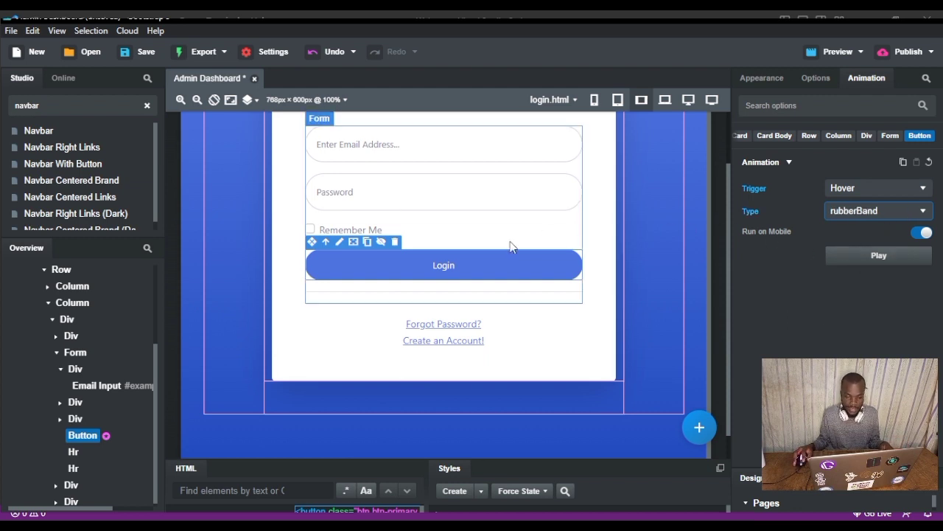
Step: Play the Login button's rubberBand animation and view the login card
left_click(897, 258)
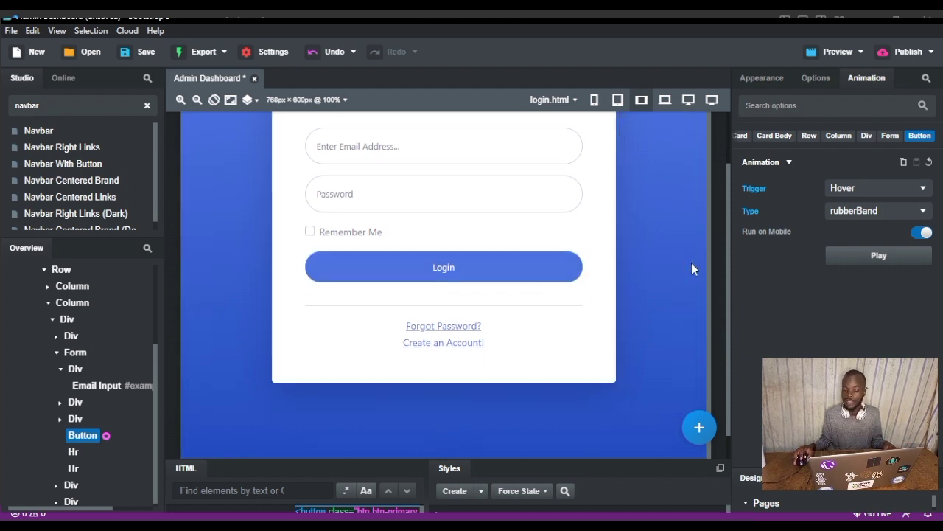
scroll(690, 264, "up", 1)
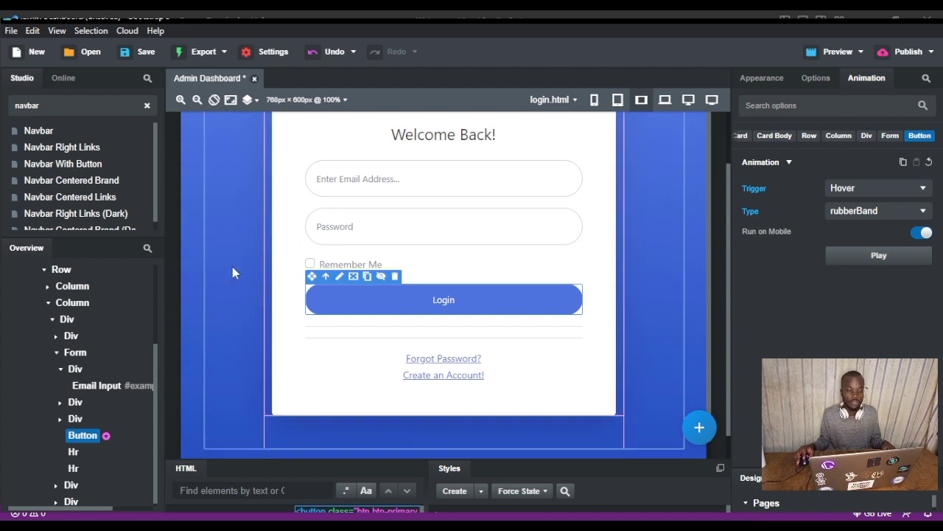
scroll(232, 272, "up", 2)
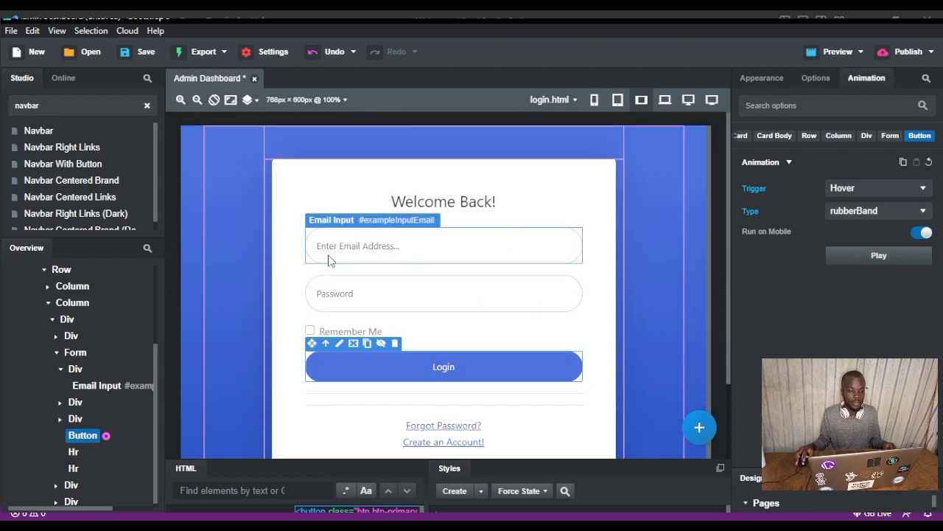
Step: Replace the navbar search in the component library with a search for footer
mouse_move(50, 151)
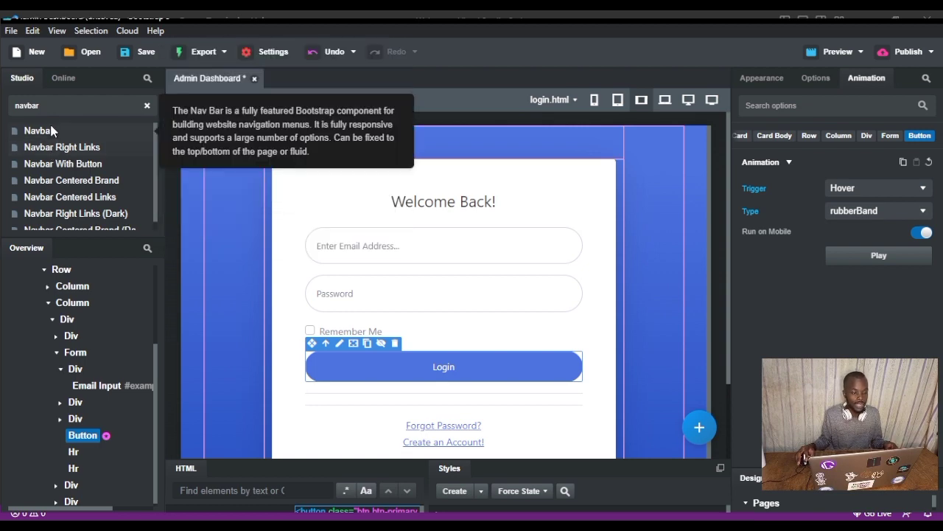
left_click(57, 103)
key("BackSpace")
key("BackSpace")
key("BackSpace")
key("BackSpace")
key("BackSpace")
key("BackSpace")
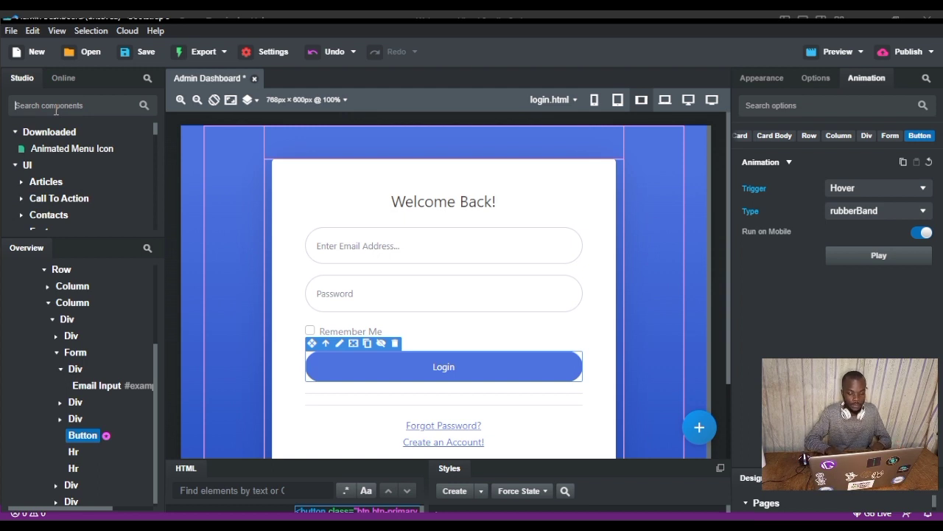
type("footer")
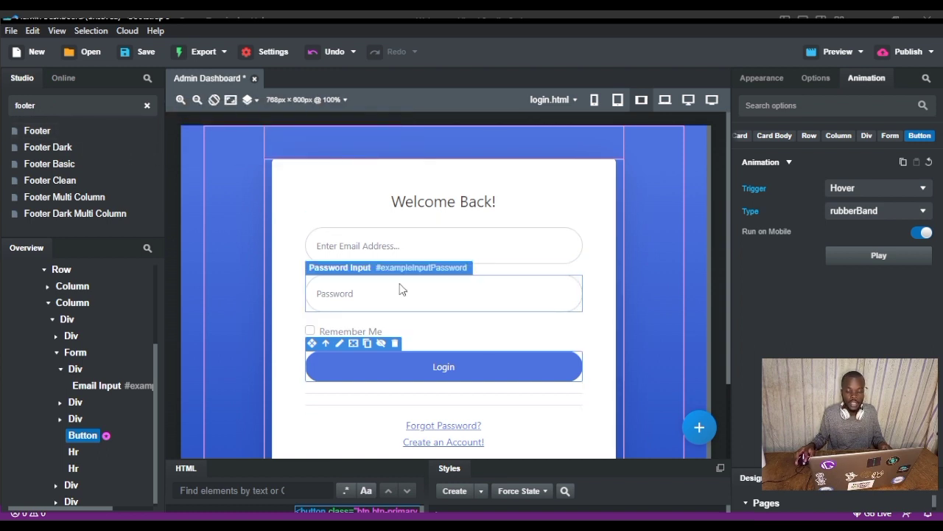
scroll(558, 299, "down", 1)
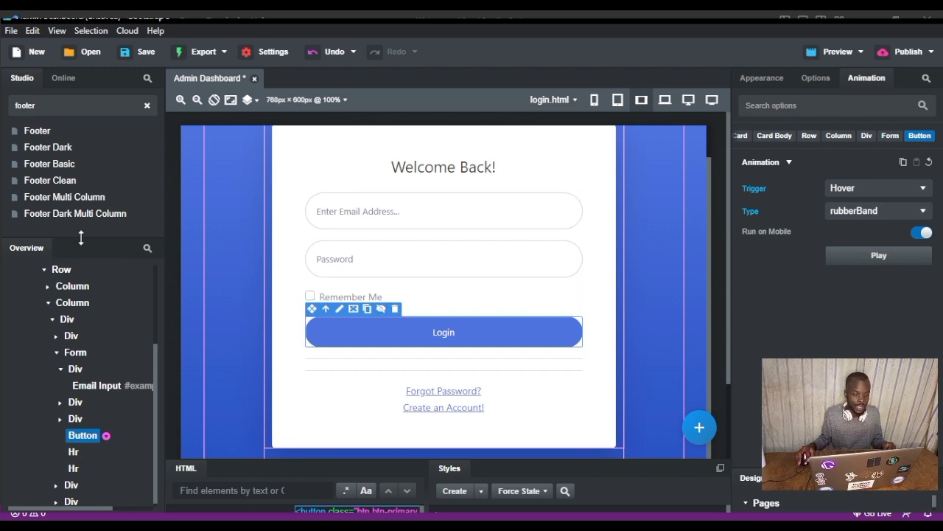
Step: Give the component list more height and show the login page's element tree from its HTML root
left_click_drag(81, 236, 81, 257)
scroll(38, 325, "up", 3)
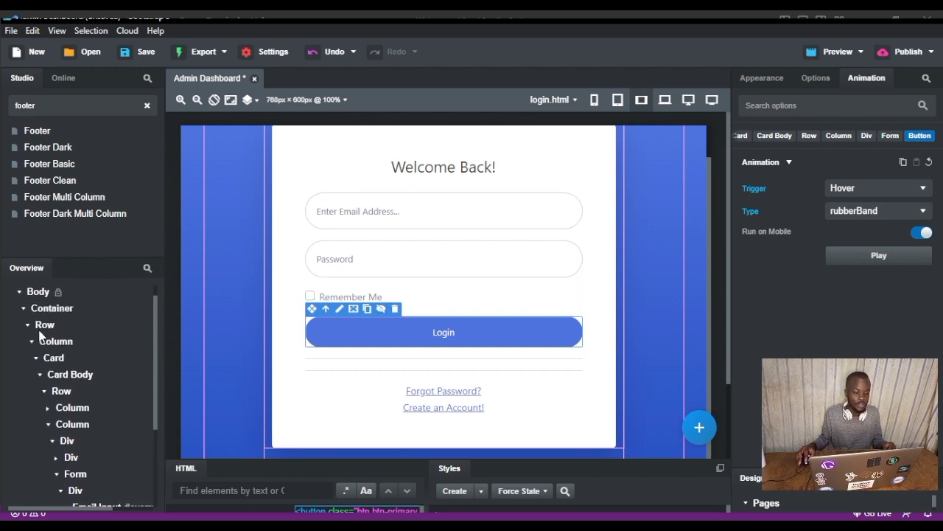
scroll(38, 335, "up", 1)
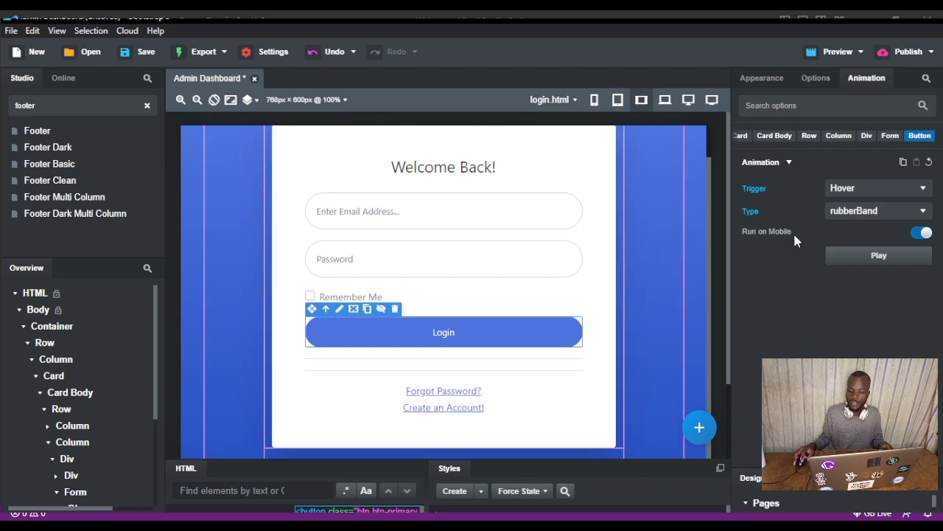
Step: Enlarge the design file list and view the index.html, login.html and profile.html pages in turn
left_click_drag(846, 468, 846, 270)
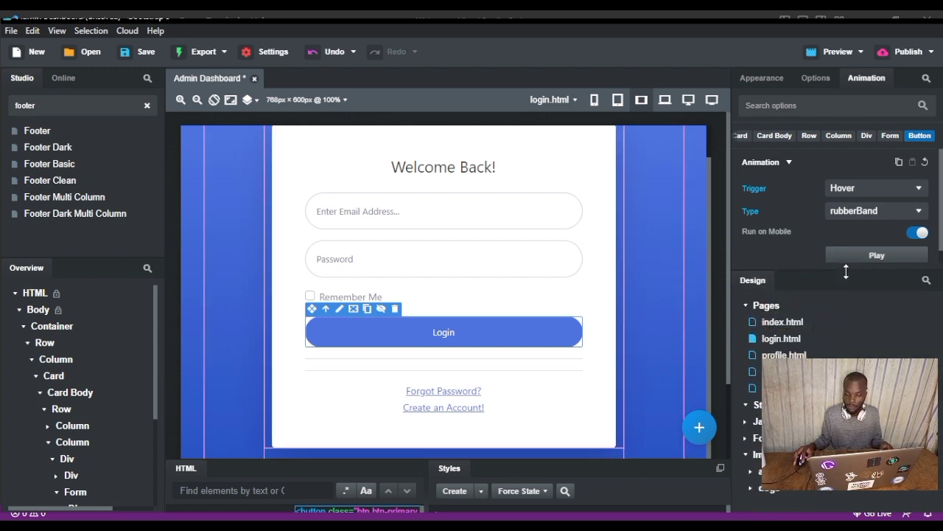
double_click(744, 302)
left_click(744, 306)
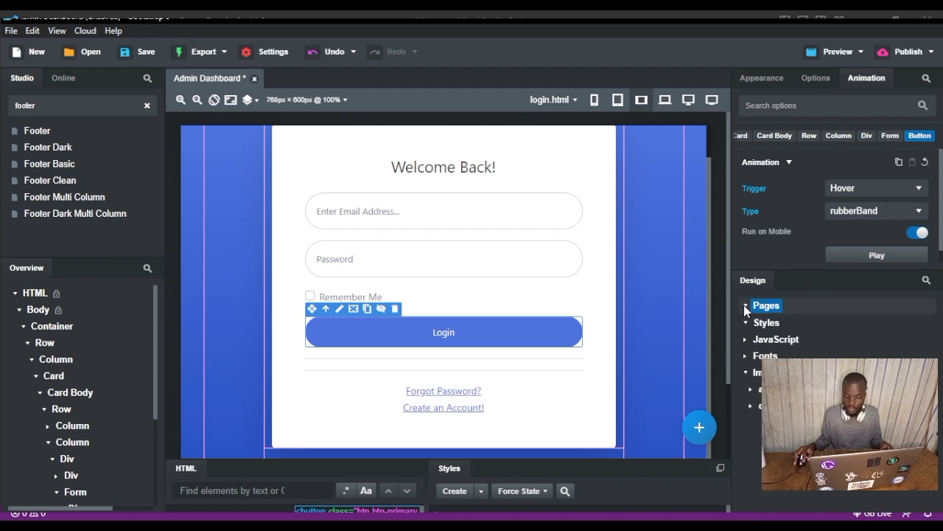
left_click(745, 305)
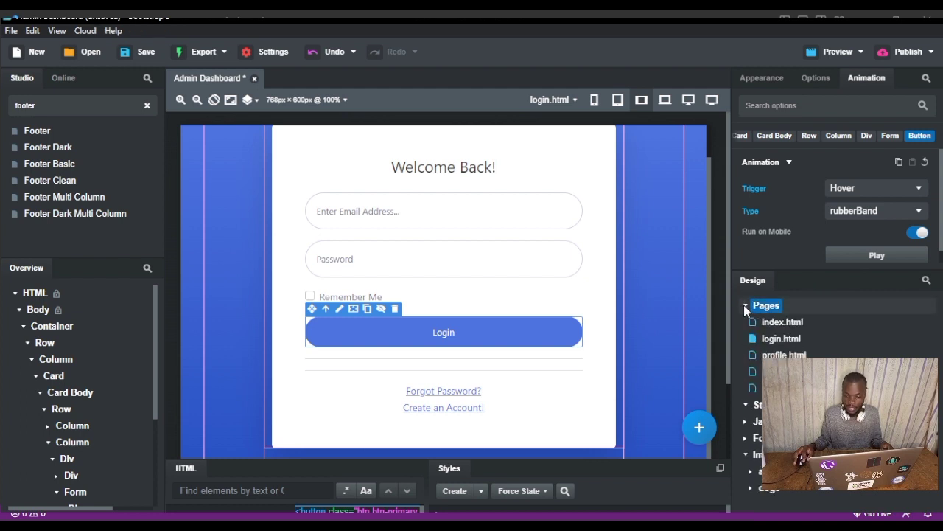
left_click(781, 323)
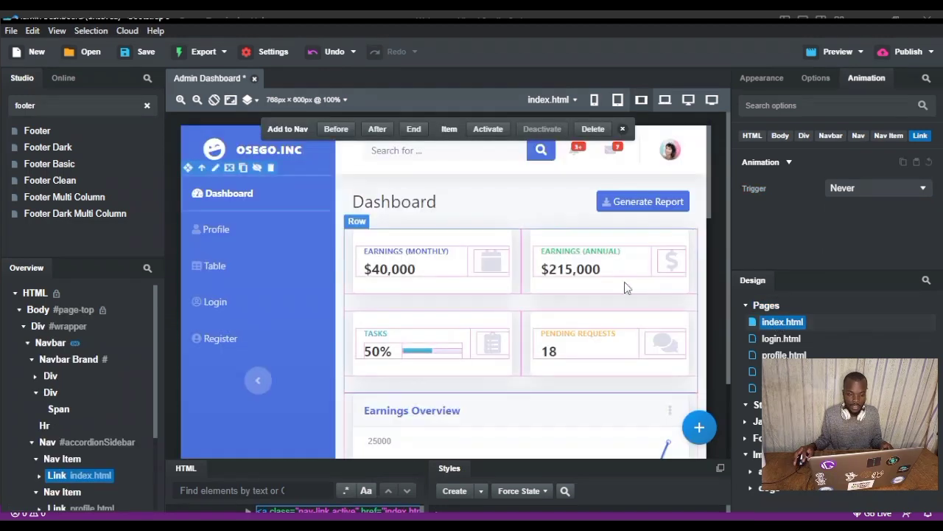
left_click(781, 339)
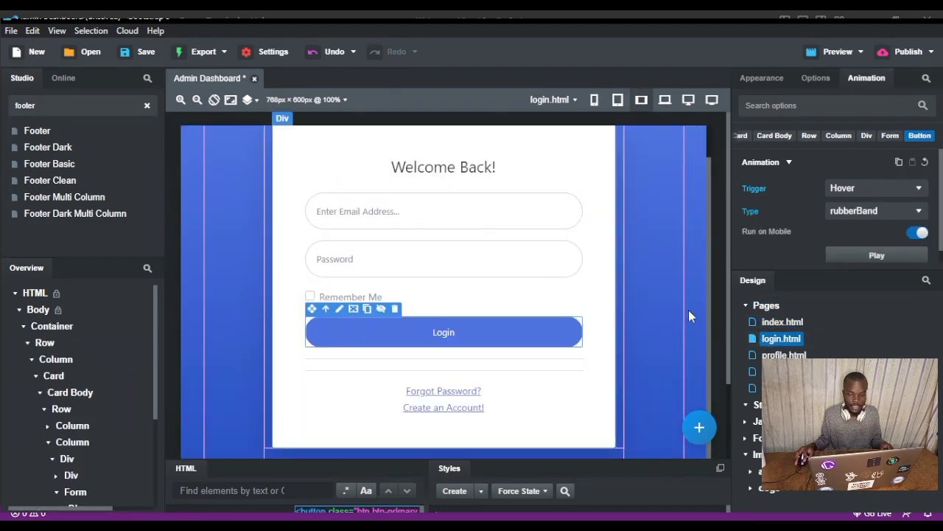
left_click(782, 354)
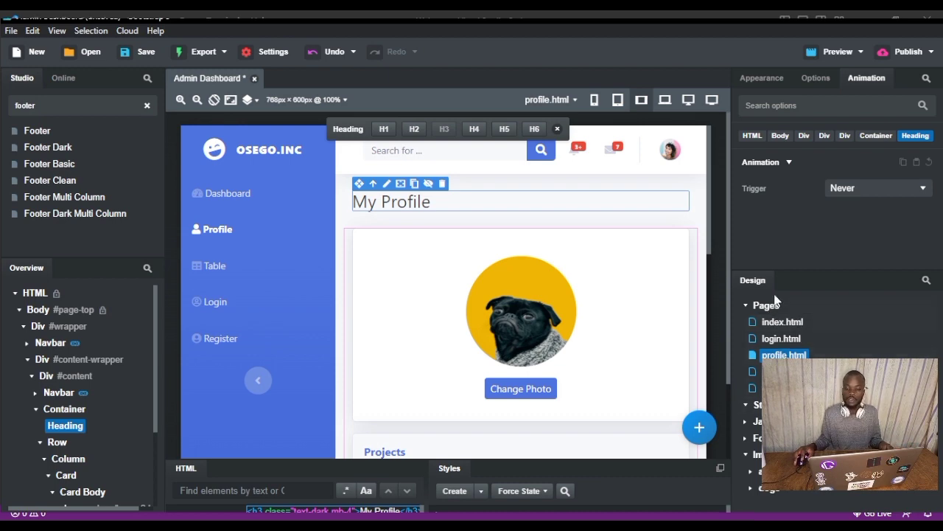
Step: Examine the My Profile heading's appearance, options and animation settings
left_click(762, 80)
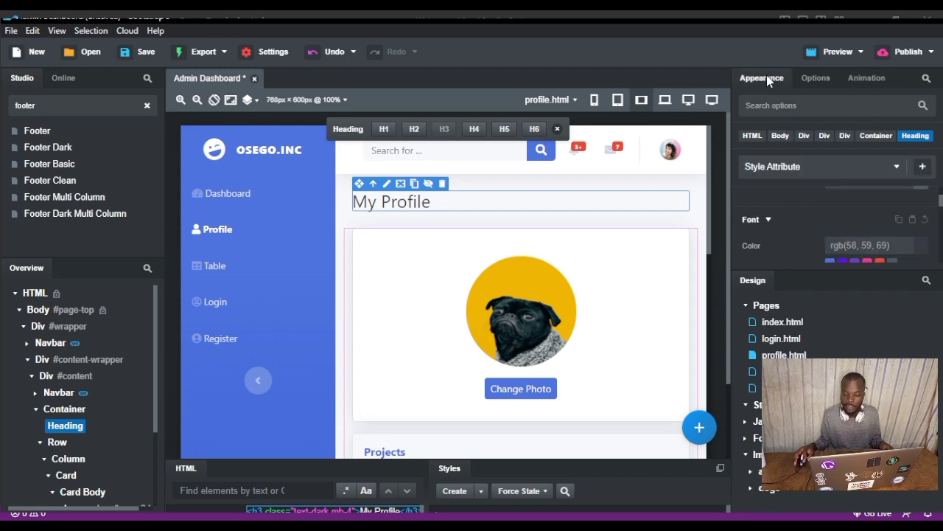
left_click(809, 79)
left_click(865, 80)
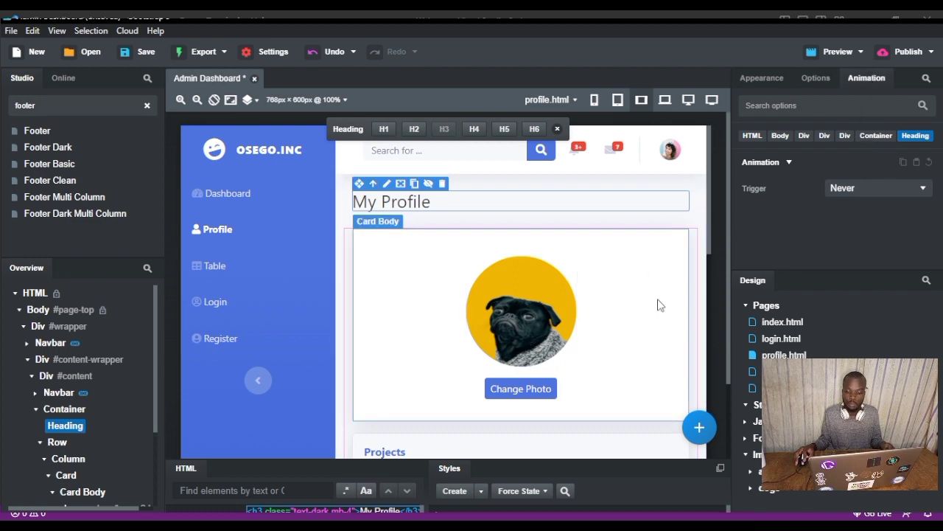
left_click(815, 81)
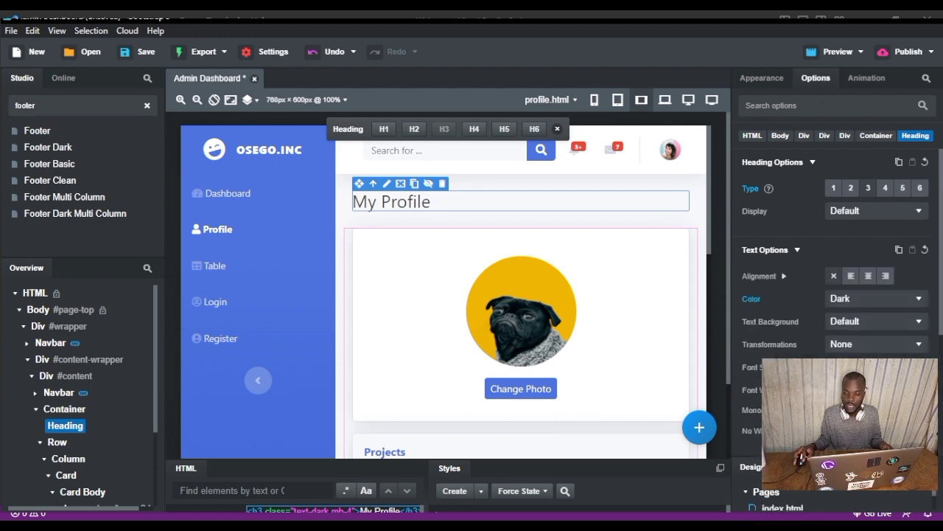
scroll(823, 319, "down", 2)
scroll(823, 320, "down", 1)
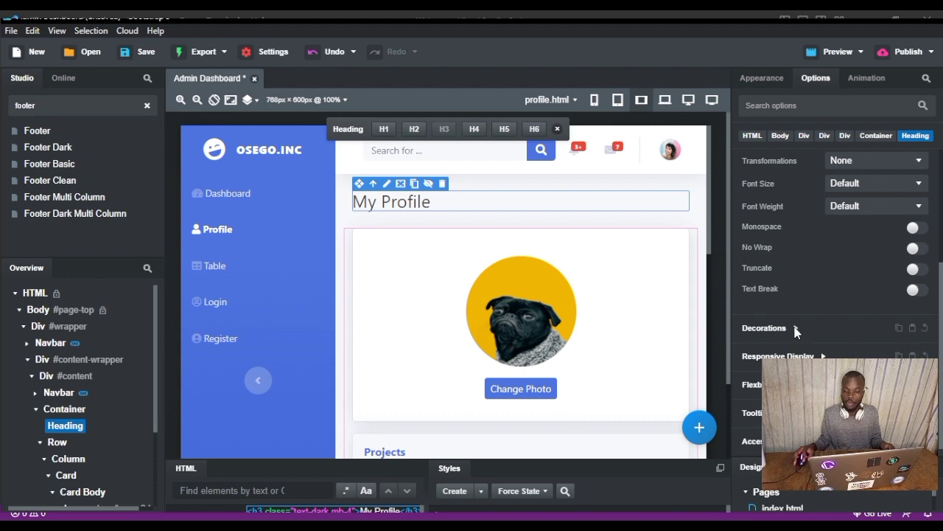
left_click(754, 78)
scroll(835, 298, "down", 10)
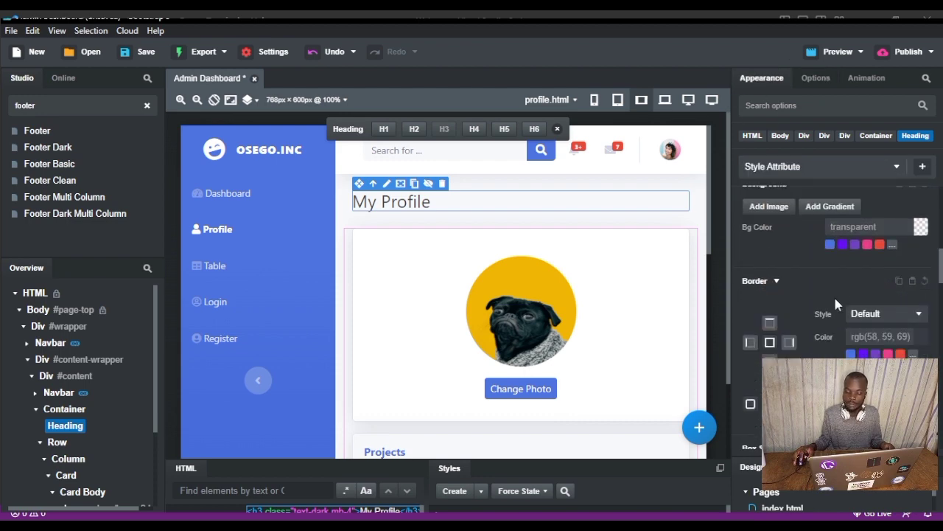
scroll(835, 300, "down", 5)
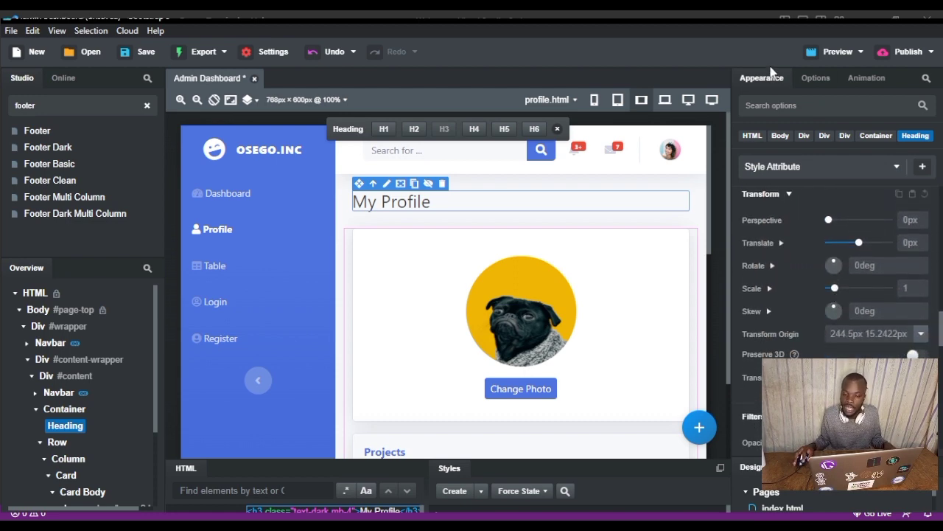
left_click(805, 81)
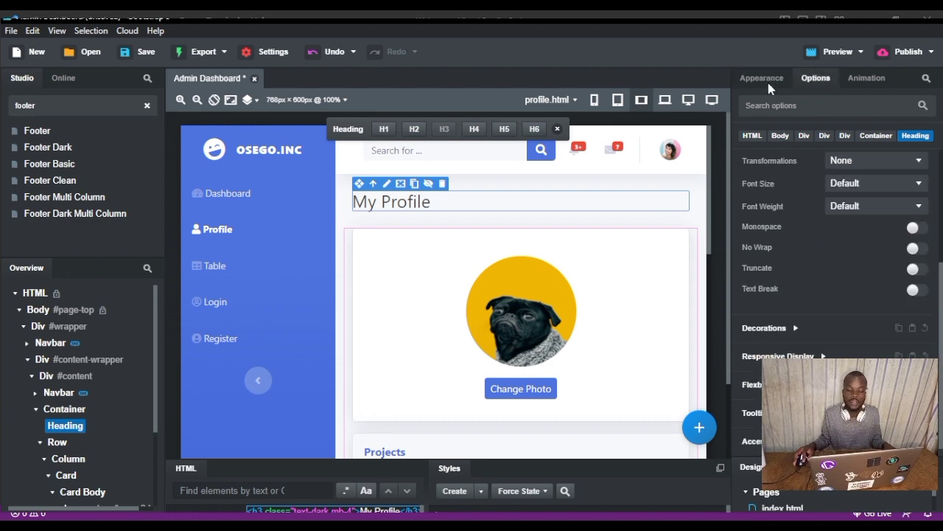
left_click(768, 83)
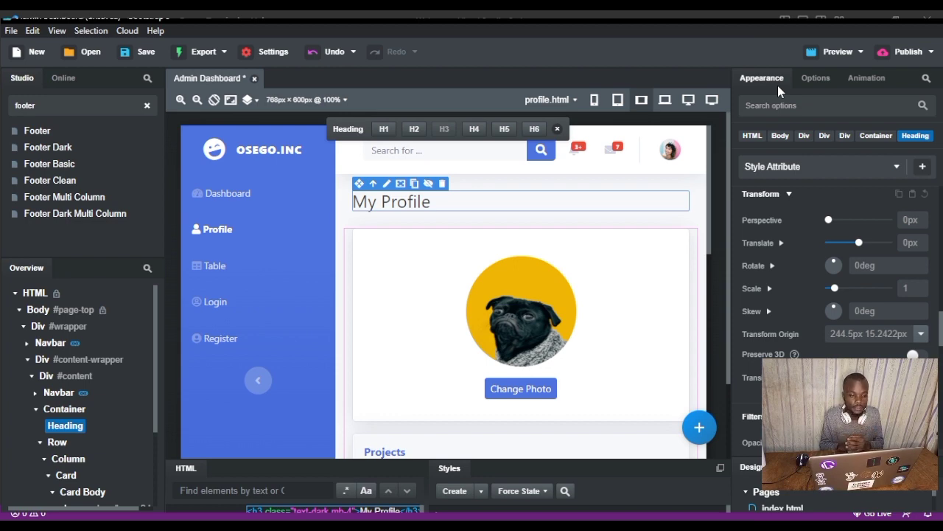
Step: Export the whole design with G:\Admin Dashboard as the export destination
left_click(224, 53)
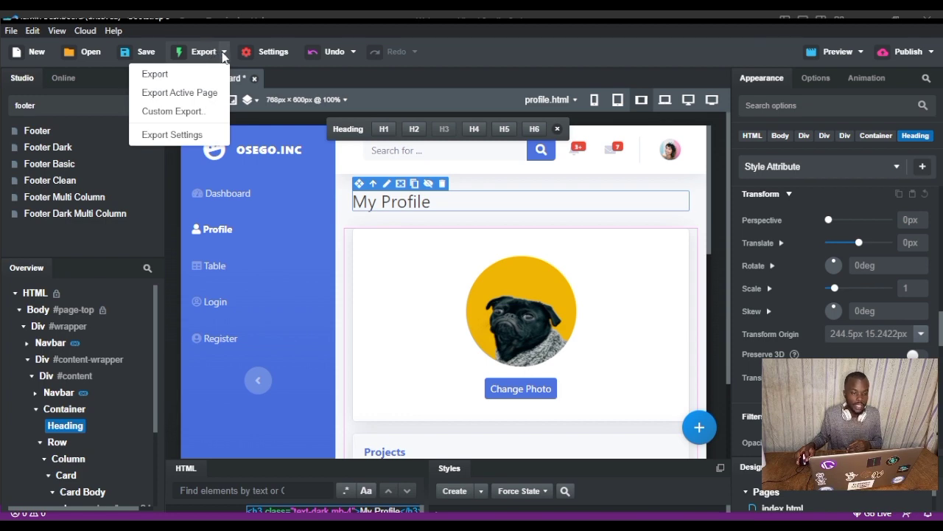
left_click(223, 52)
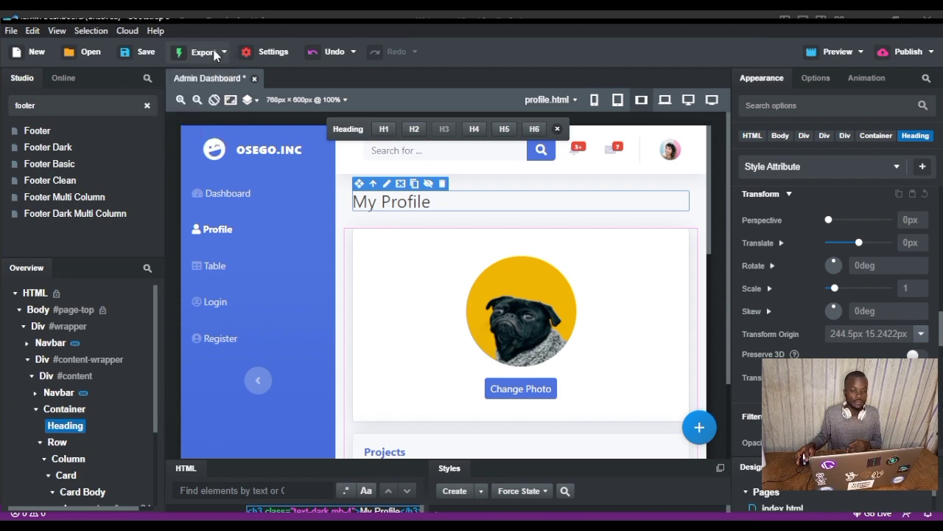
left_click(201, 52)
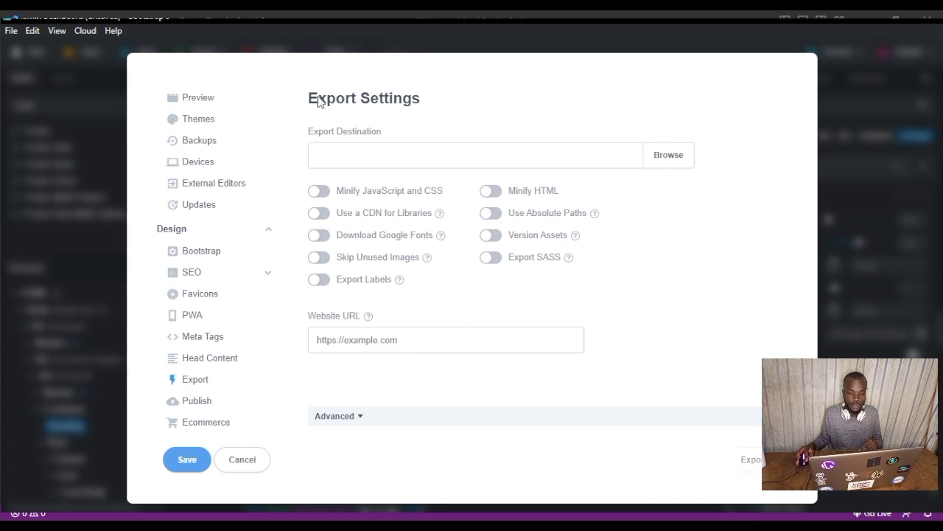
left_click(679, 166)
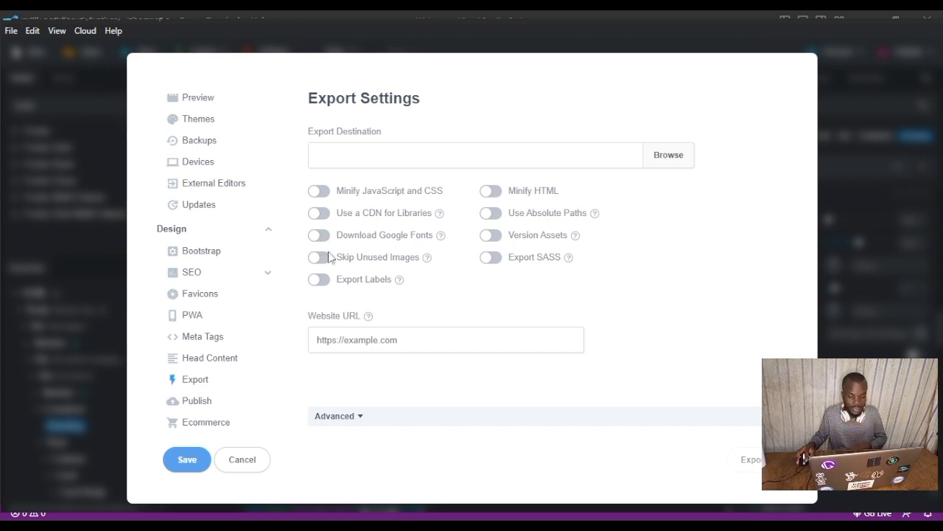
left_click(354, 154)
type("G:\\Admin Dashboard")
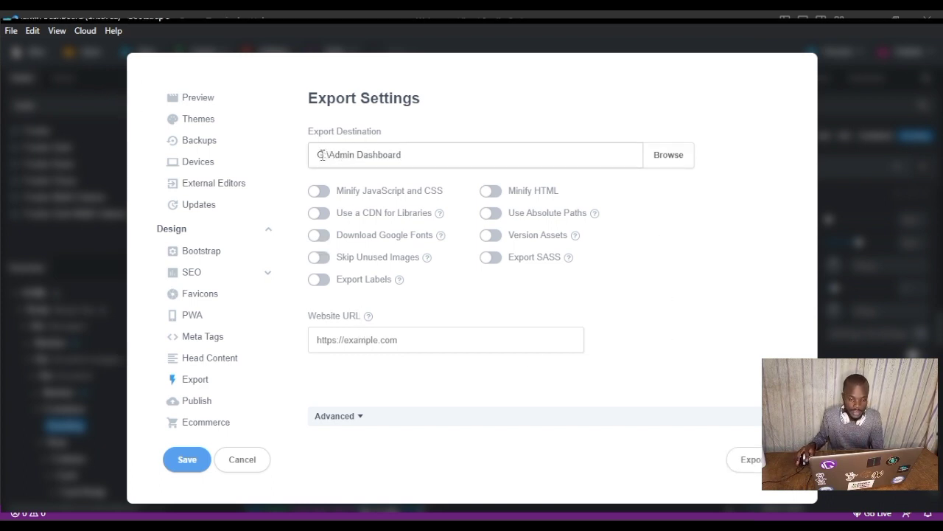
left_click_drag(318, 155, 418, 155)
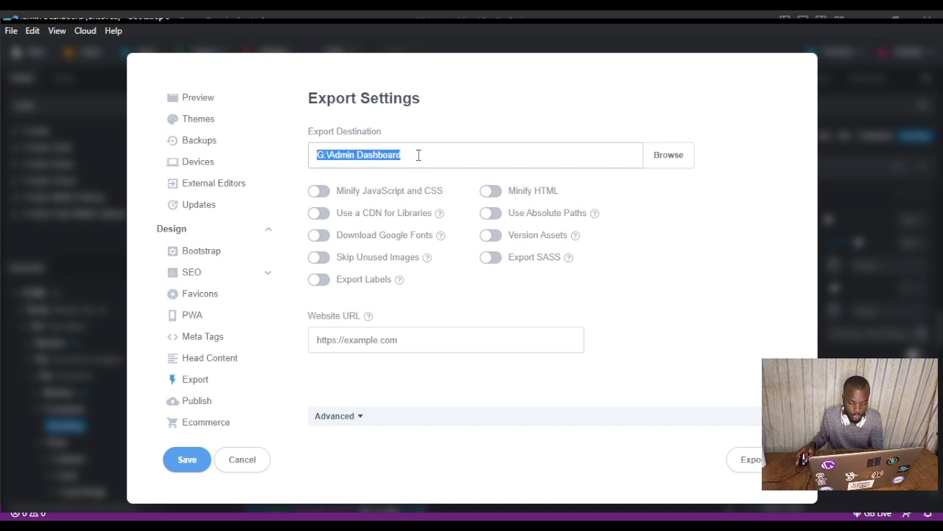
left_click(418, 155)
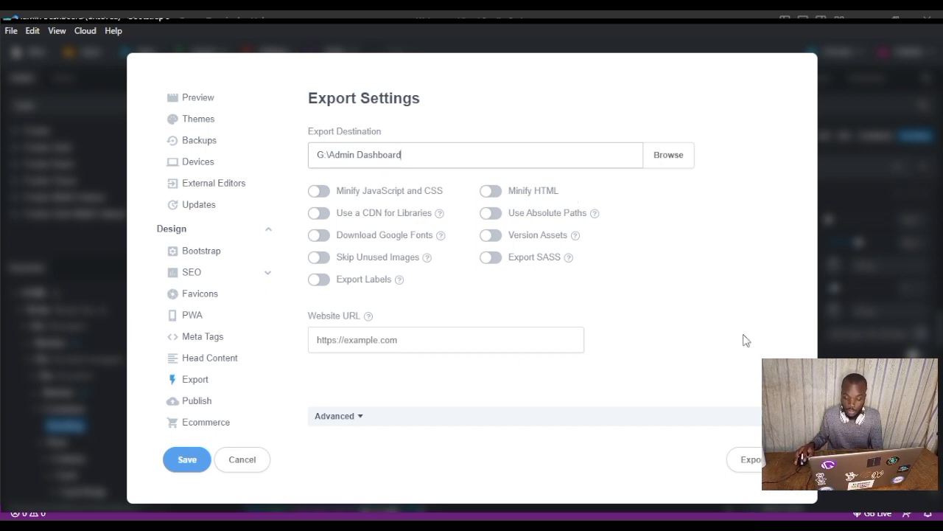
left_click(752, 460)
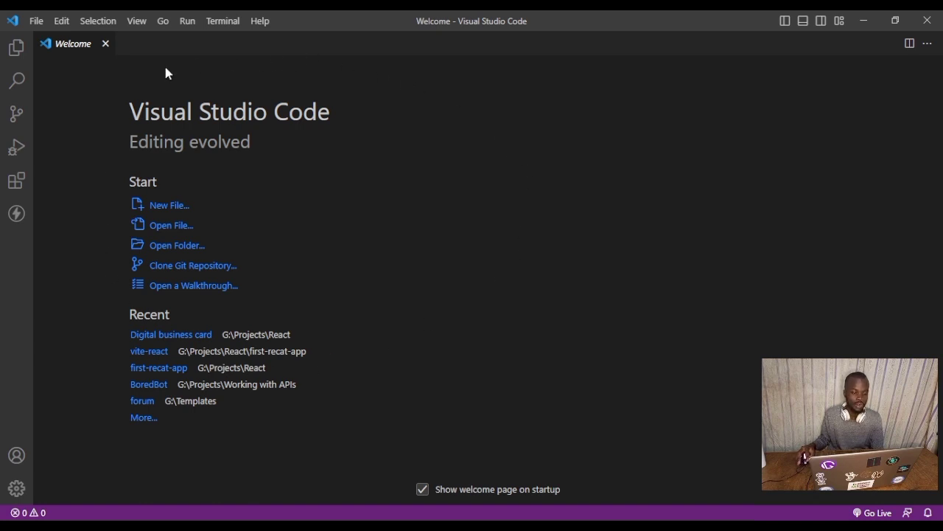
Step: Switch to Visual Studio Code, open the exported Admin Dashboard folder and look through its assets folder
left_click(193, 246)
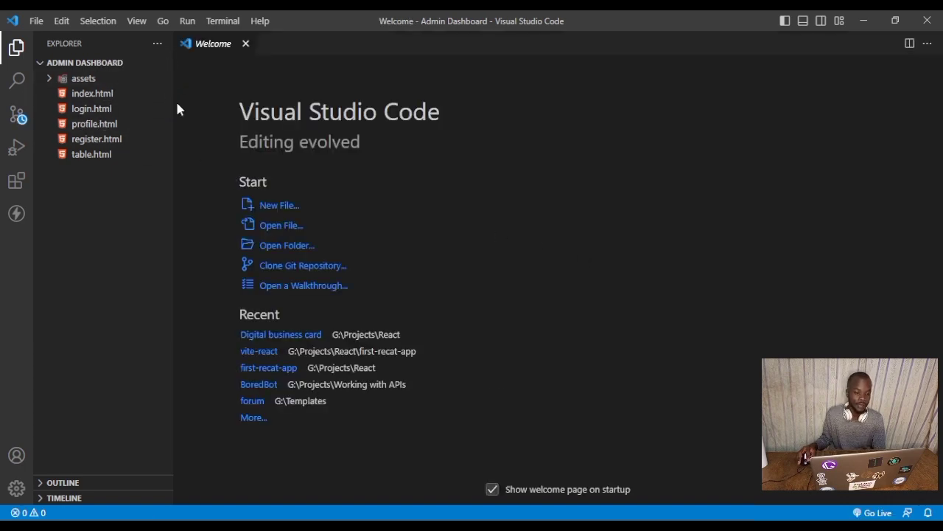
left_click_drag(173, 112, 151, 145)
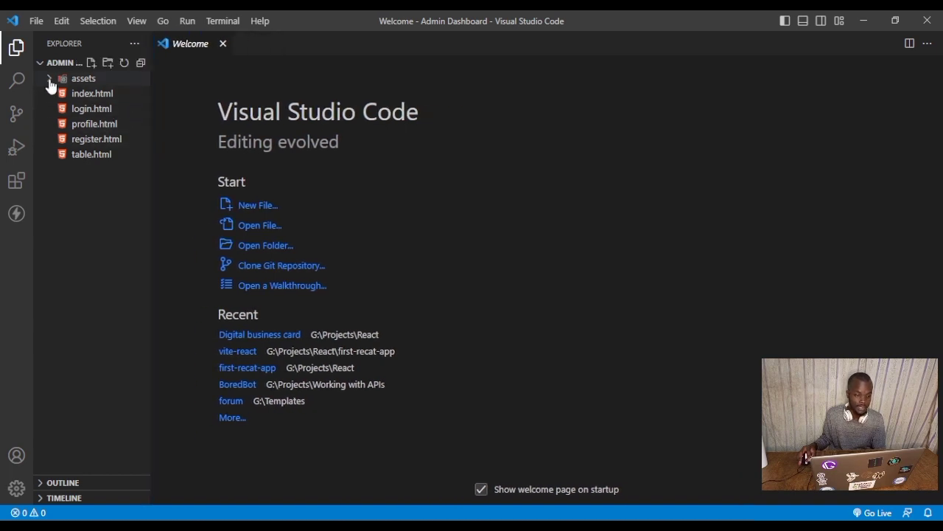
left_click(49, 80)
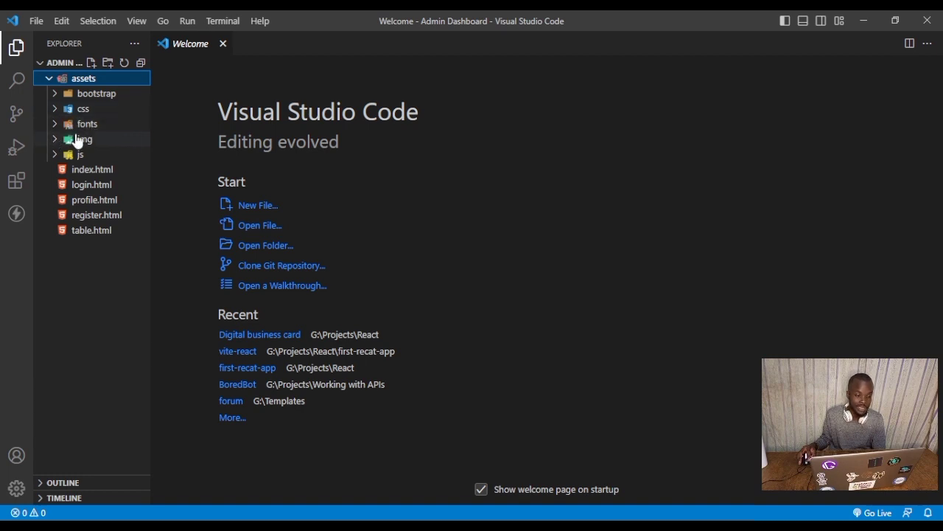
left_click(53, 94)
left_click(53, 94)
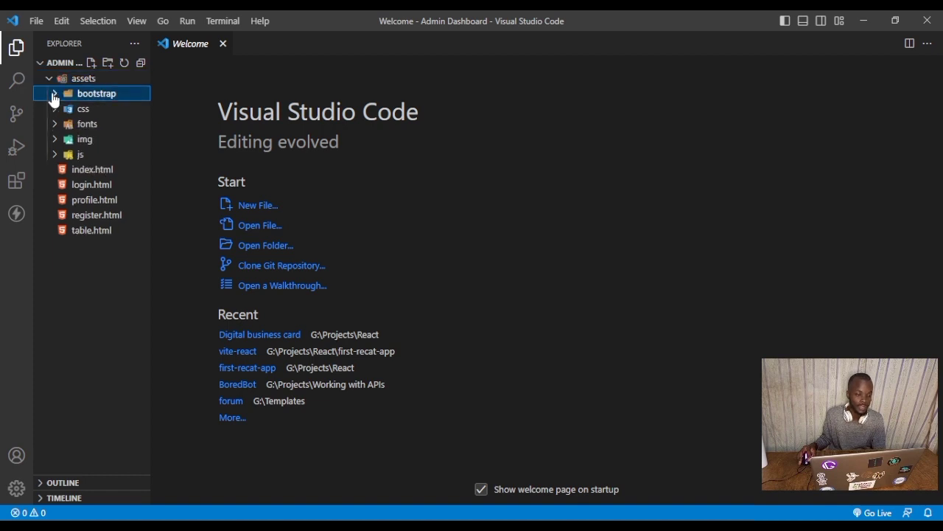
Step: Open index.html and examine its stylesheet links, sidebar navigation markup and page content
left_click(80, 270)
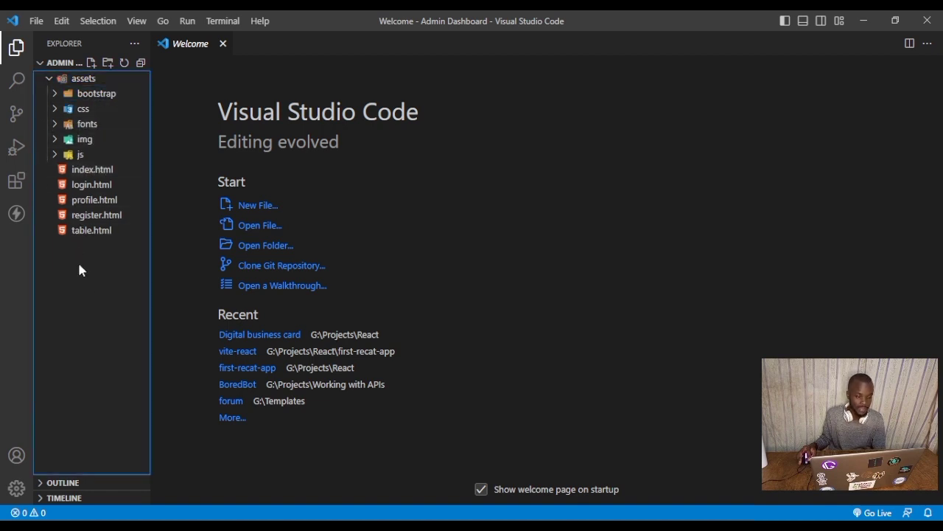
double_click(96, 171)
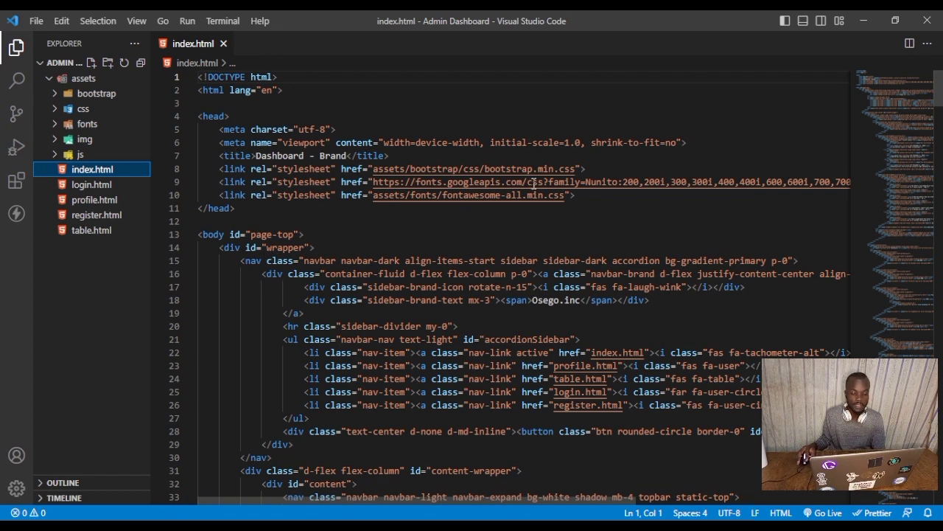
left_click(392, 195)
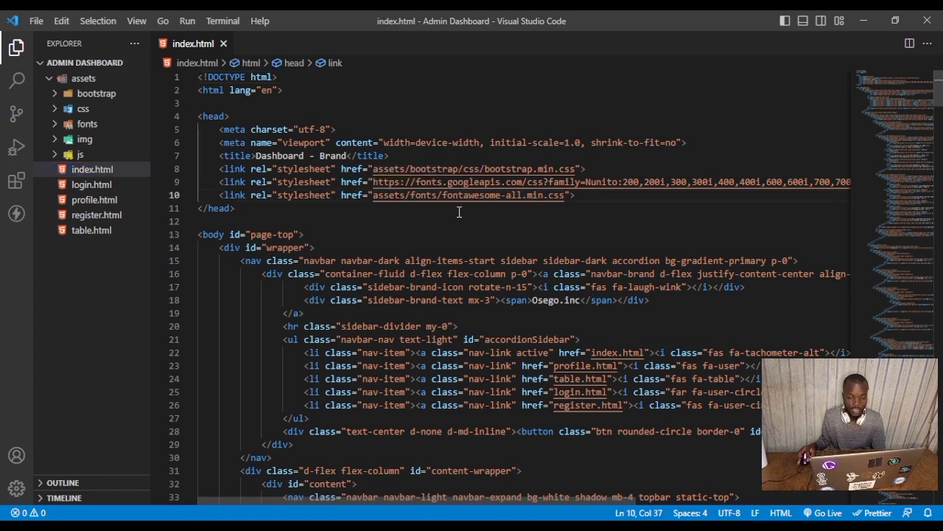
left_click(400, 169)
scroll(413, 232, "down", 3)
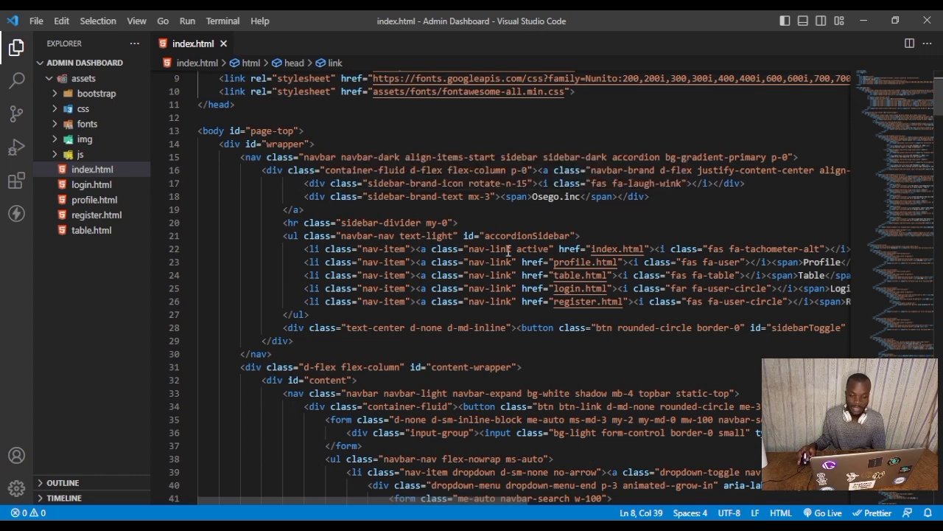
mouse_move(543, 257)
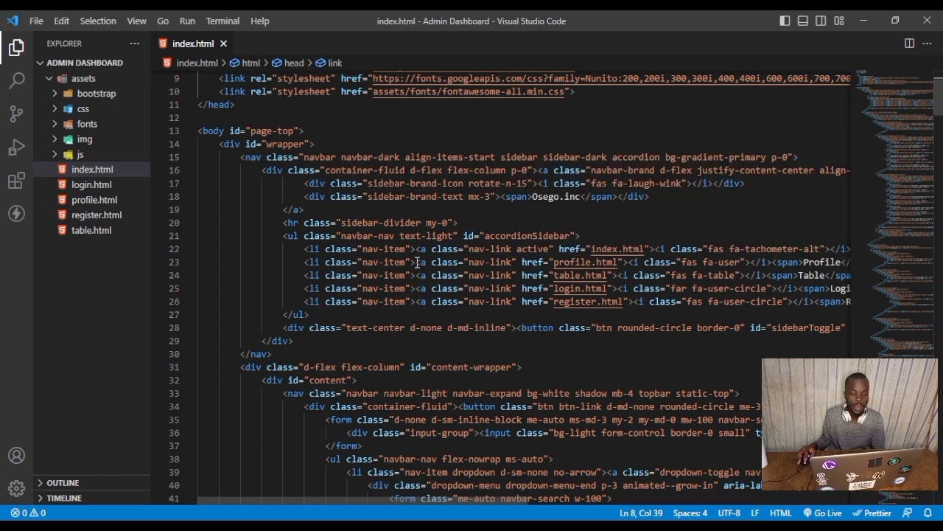
scroll(581, 310, "down", 13)
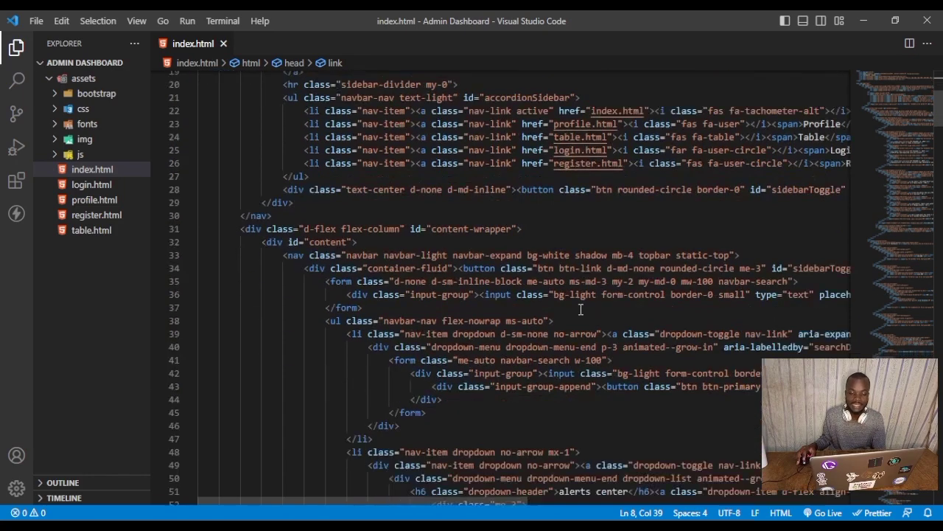
scroll(581, 310, "down", 12)
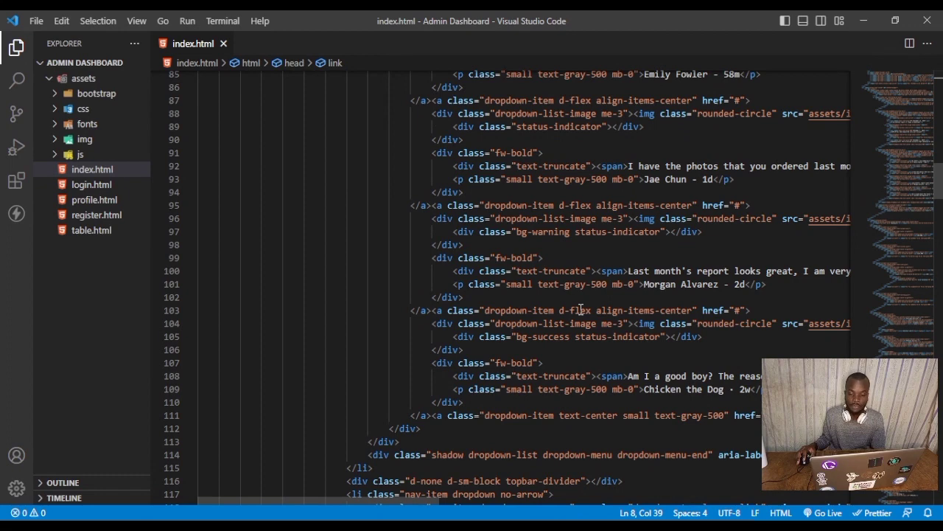
Step: Open login.html, register.html and table.html in turn, and return to the beginning of index.html
left_click(95, 194)
left_click(95, 190)
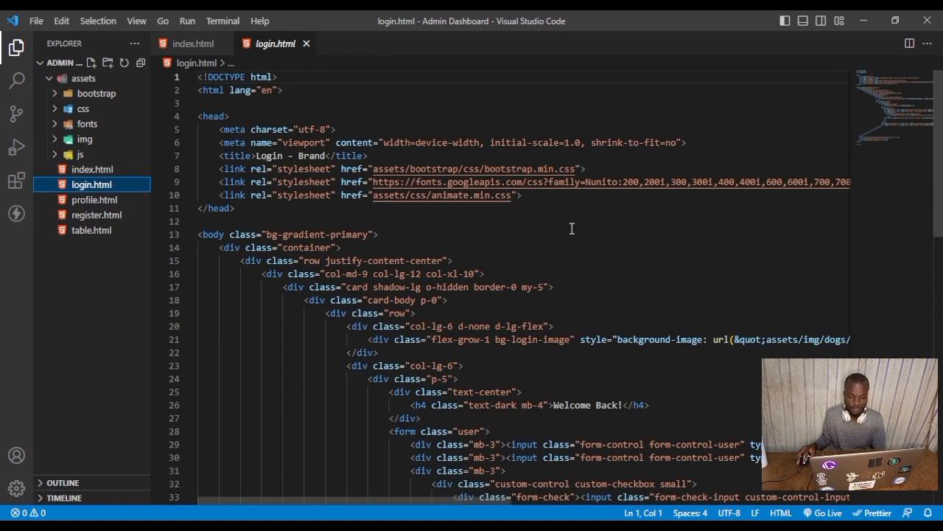
double_click(103, 184)
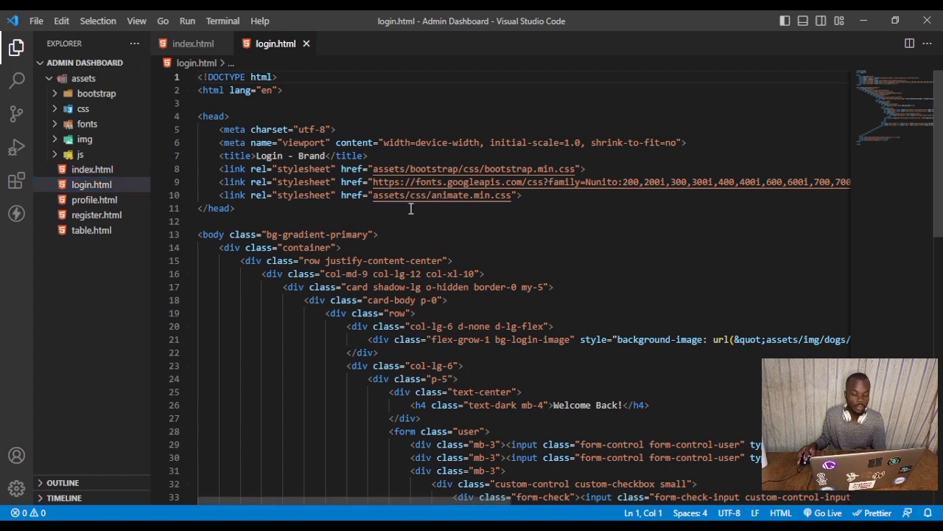
double_click(97, 214)
scroll(105, 243, "down", 5)
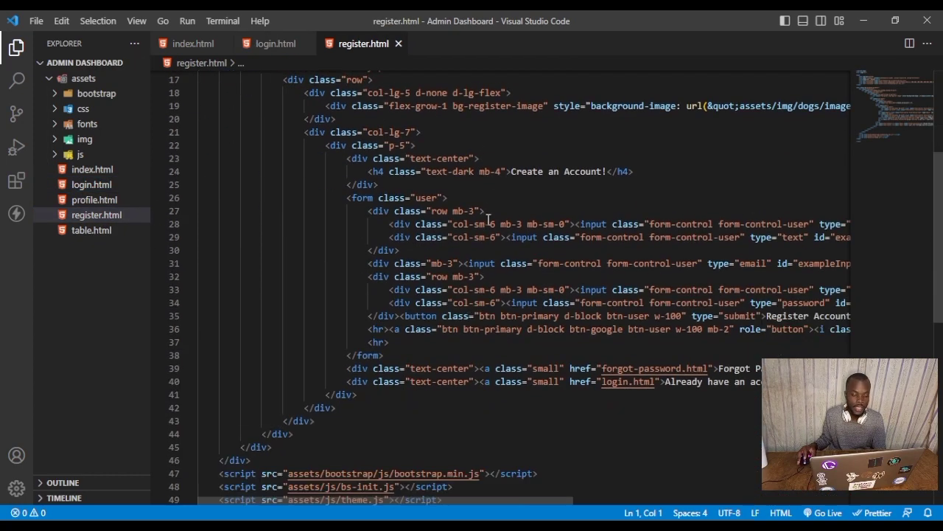
left_click(99, 231)
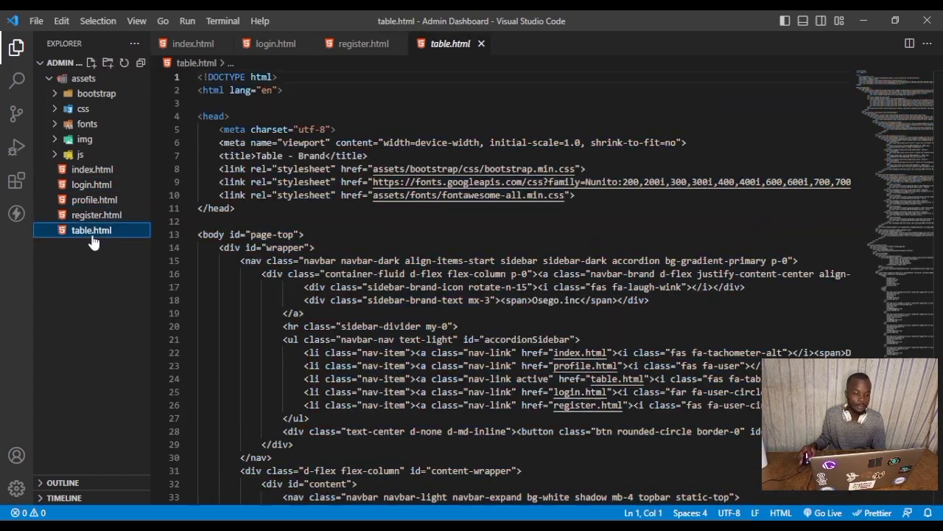
left_click(102, 175)
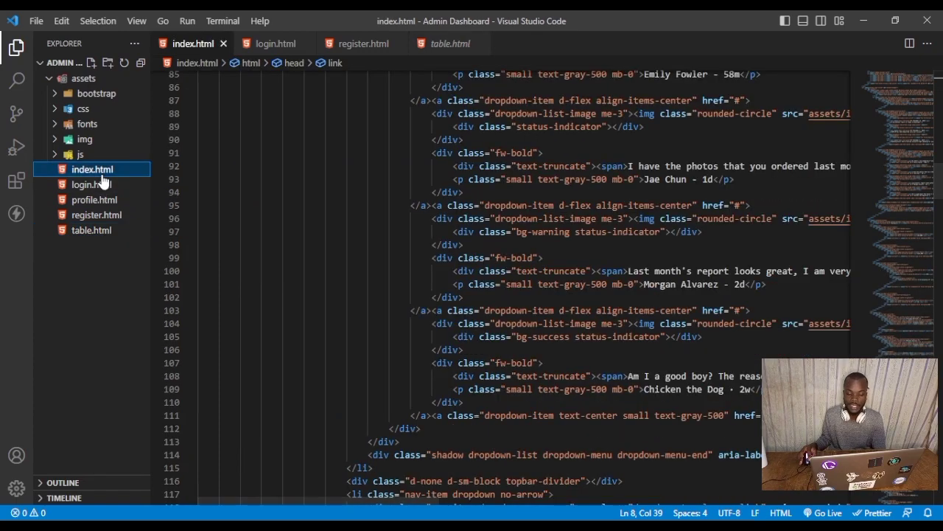
scroll(317, 226, "up", 15)
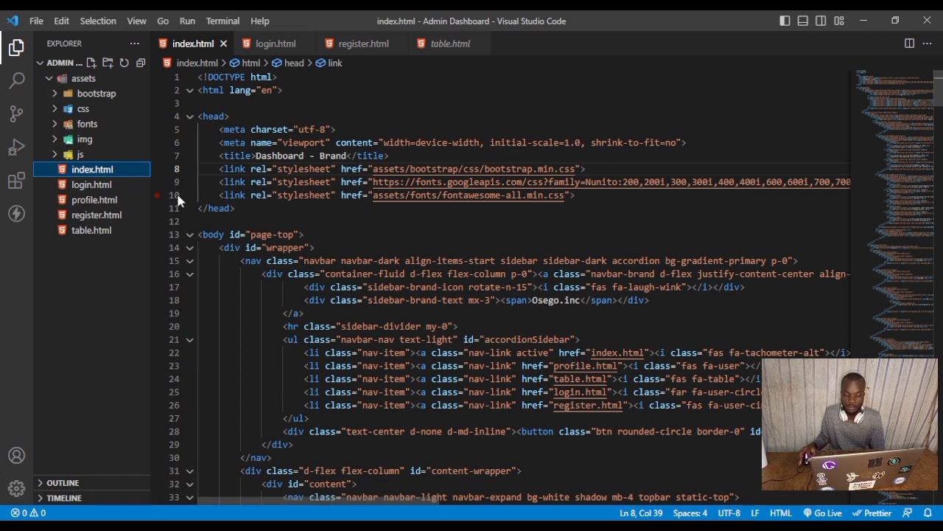
Step: Search the extensions for "live srever" and clear the search
left_click(15, 183)
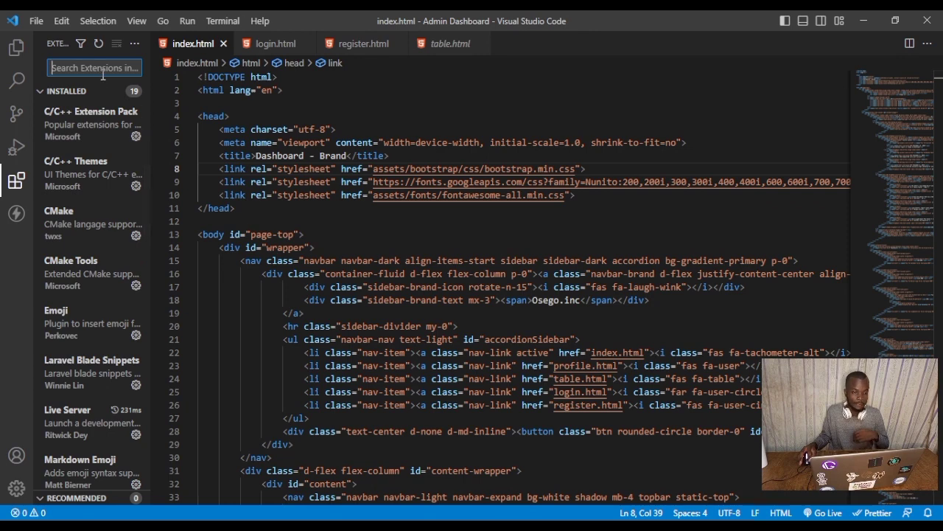
type("live ")
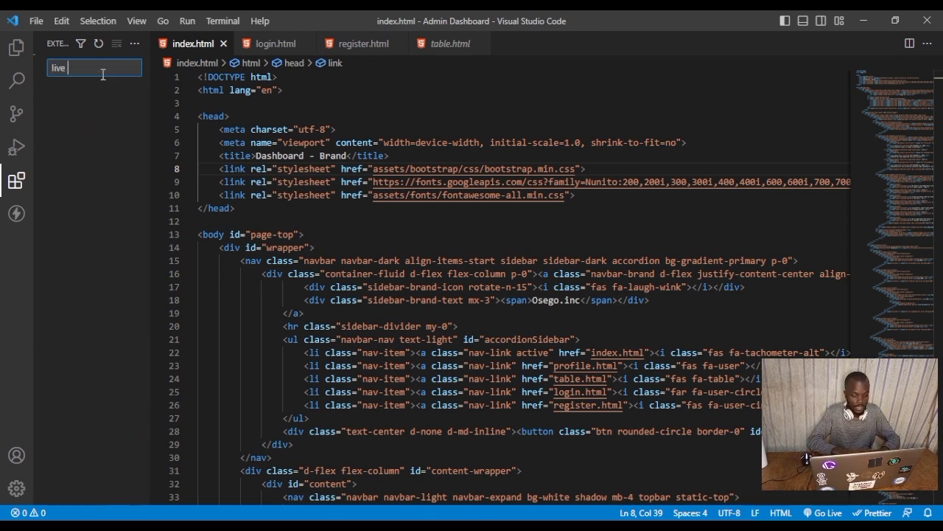
type("srever")
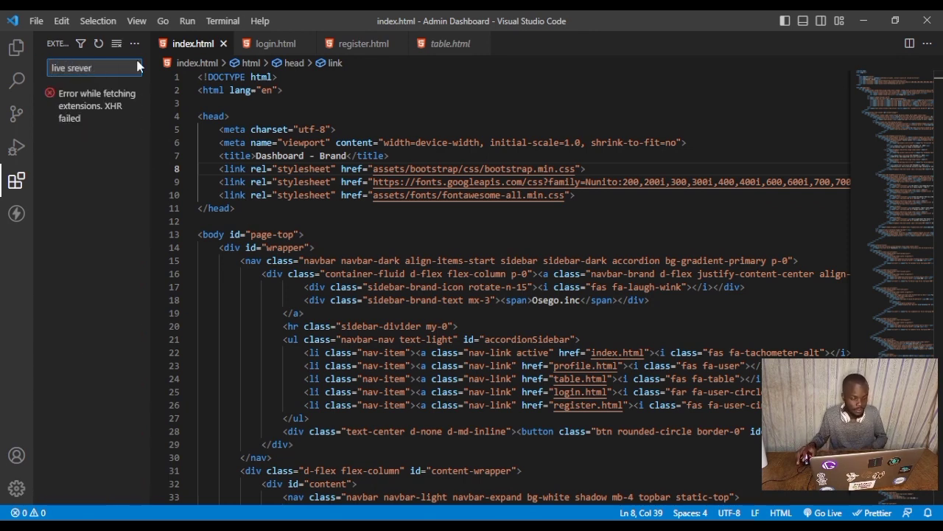
key("BackSpace")
key("BackSpace")
key("BackSpace")
key("BackSpace")
key("BackSpace")
key("BackSpace")
key("BackSpace")
key("BackSpace")
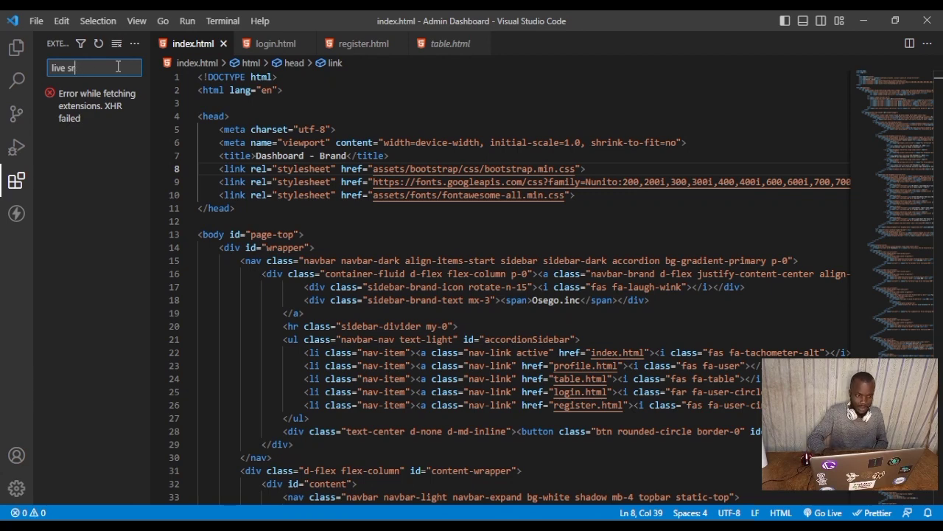
key("BackSpace")
key("BackSpace")
key("BackSpace")
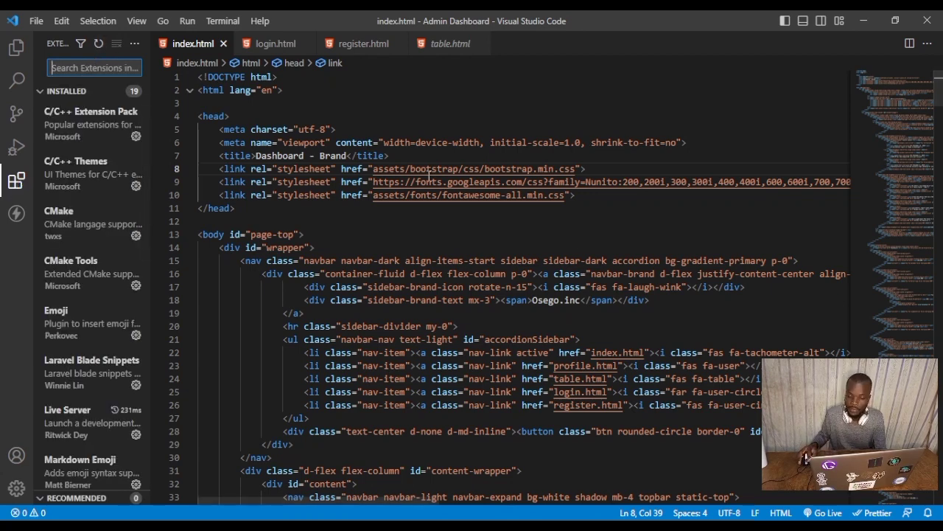
Step: Launch index.html in the browser with Live Server and highlight the port number in its address
left_click(818, 514)
mouse_move(129, 425)
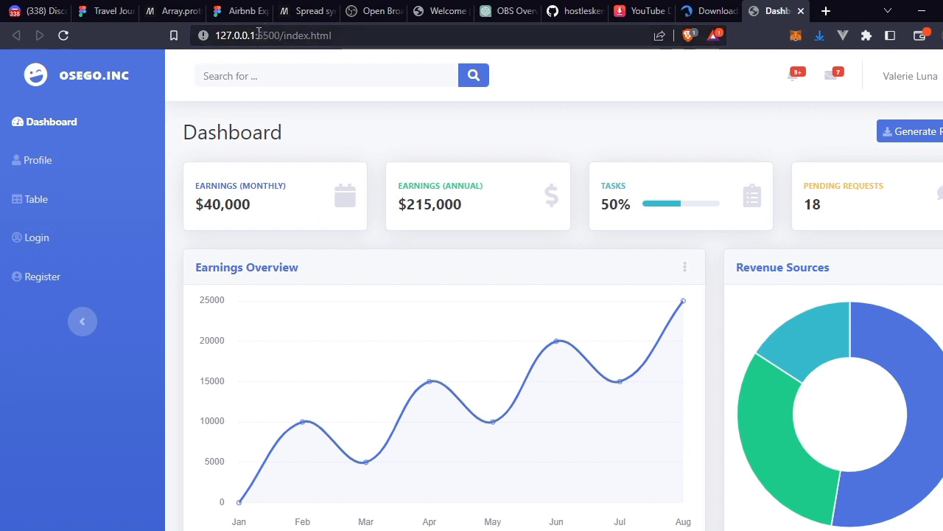
left_click_drag(258, 34, 269, 35)
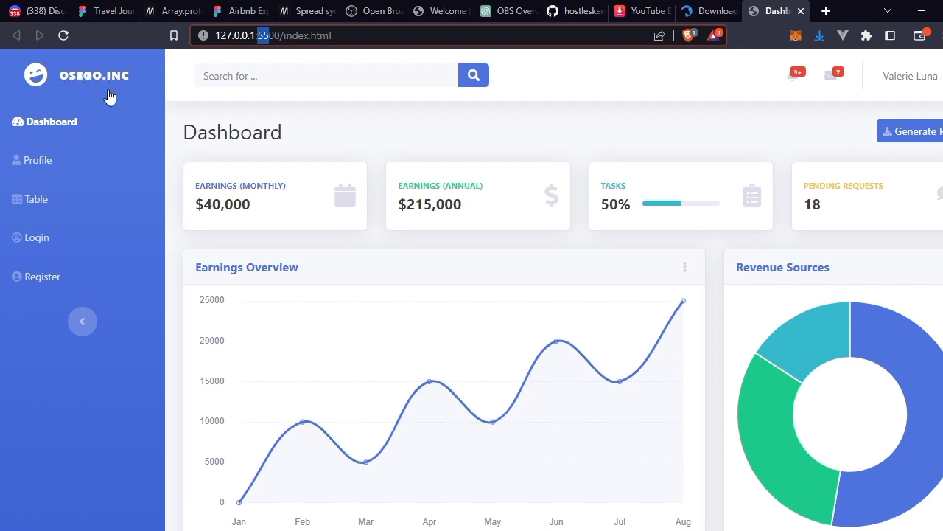
Step: View the served dashboard's Profile, Table, Login and Register pages in turn
left_click(43, 162)
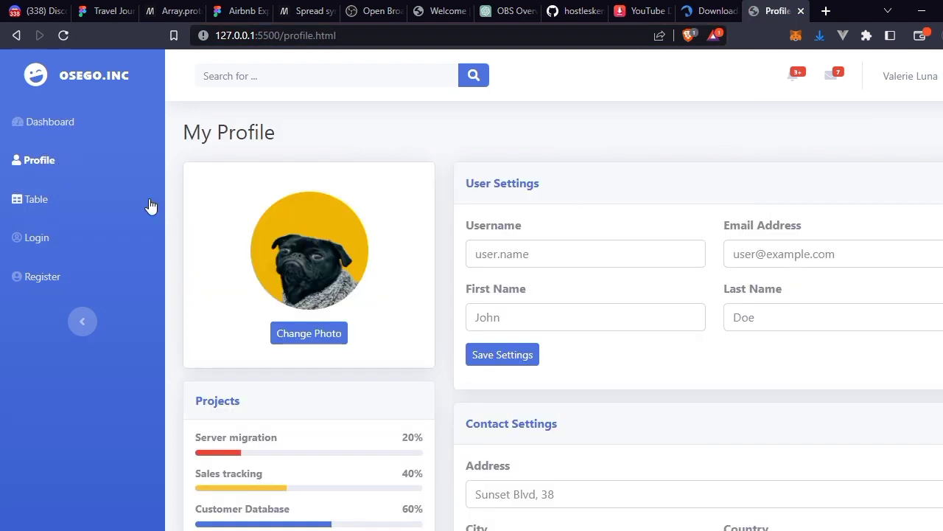
left_click(42, 206)
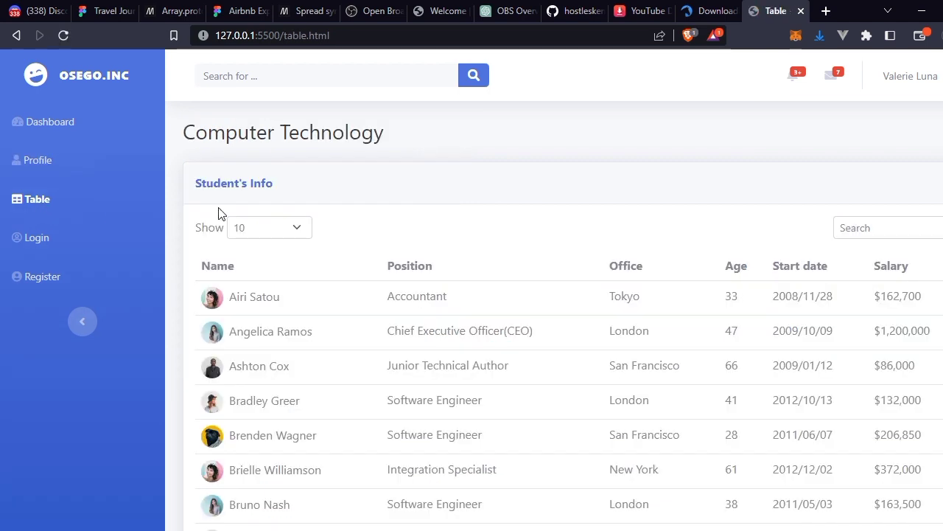
left_click(56, 239)
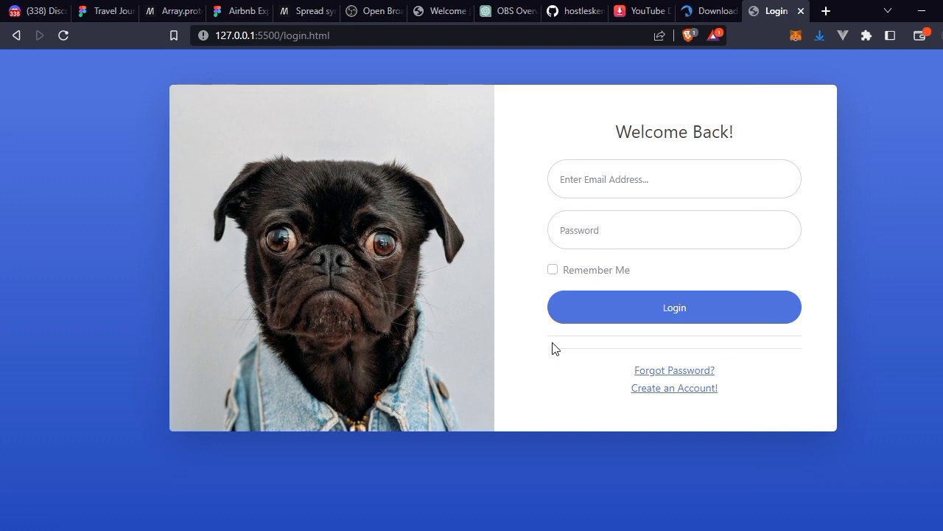
left_click(17, 35)
left_click(47, 275)
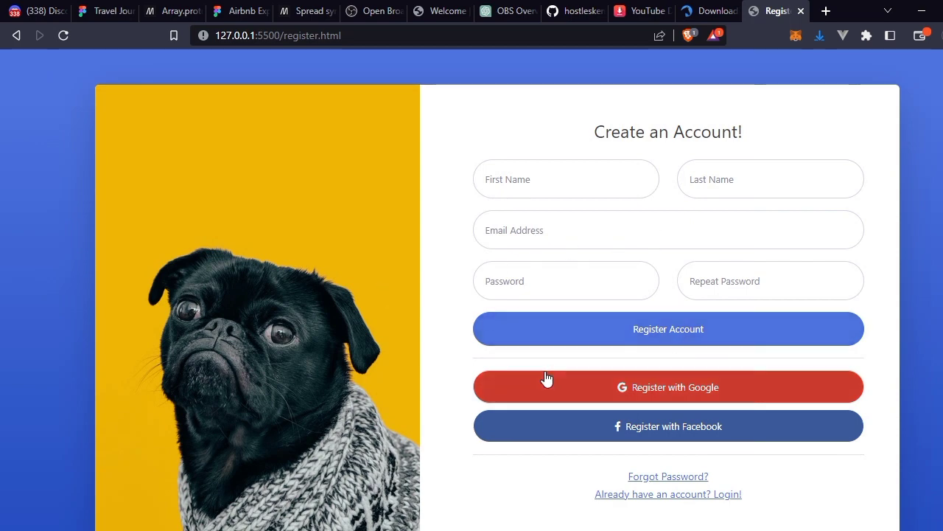
scroll(704, 359, "down", 1)
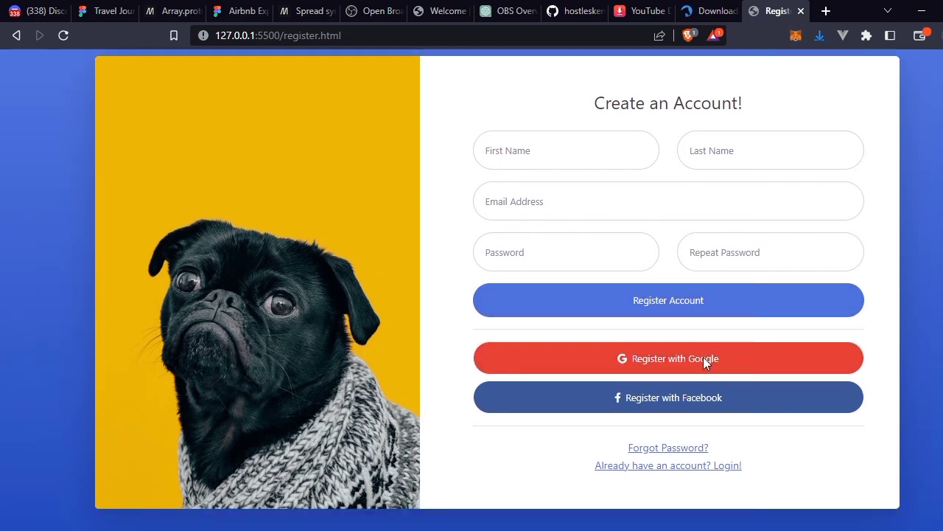